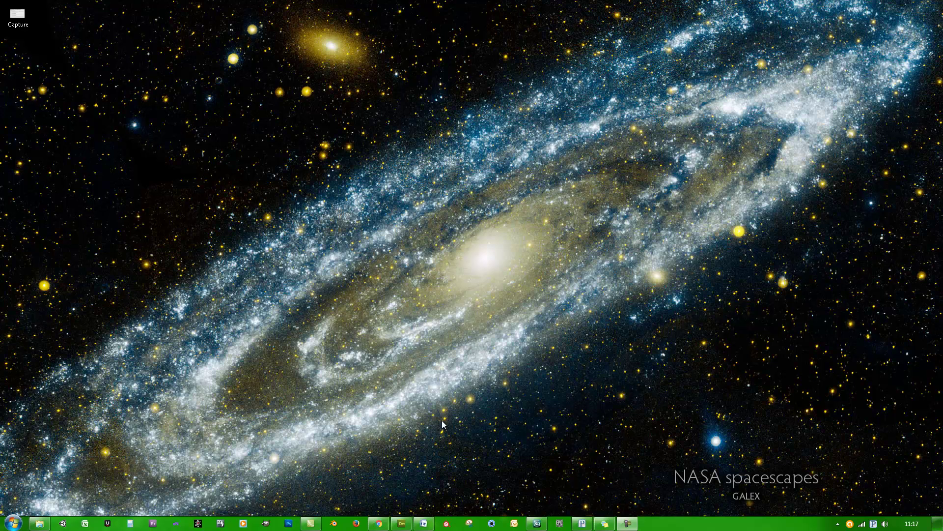
- Switch to the browser, download the Motorcycle Tire Tutorial's reference image archive from the videos/tuts page, and open it
mouse_move(383, 522)
click(380, 483)
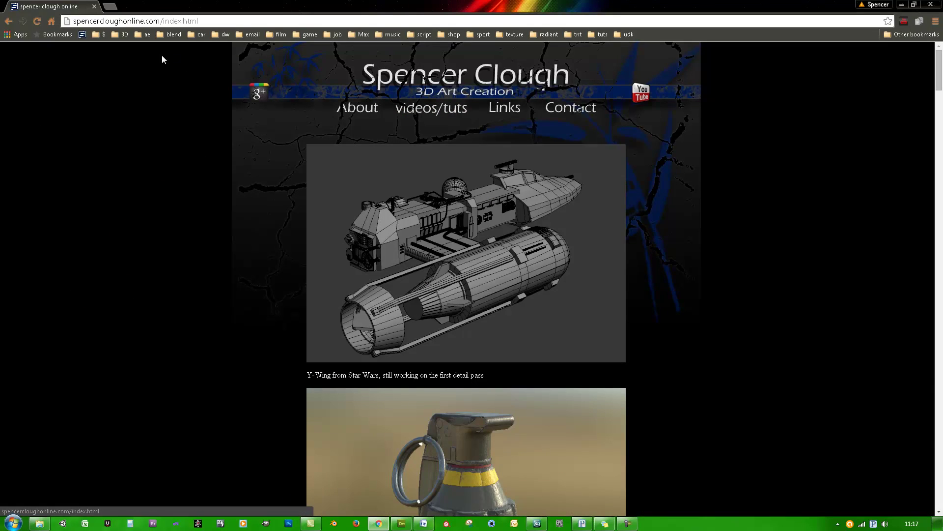
click(425, 112)
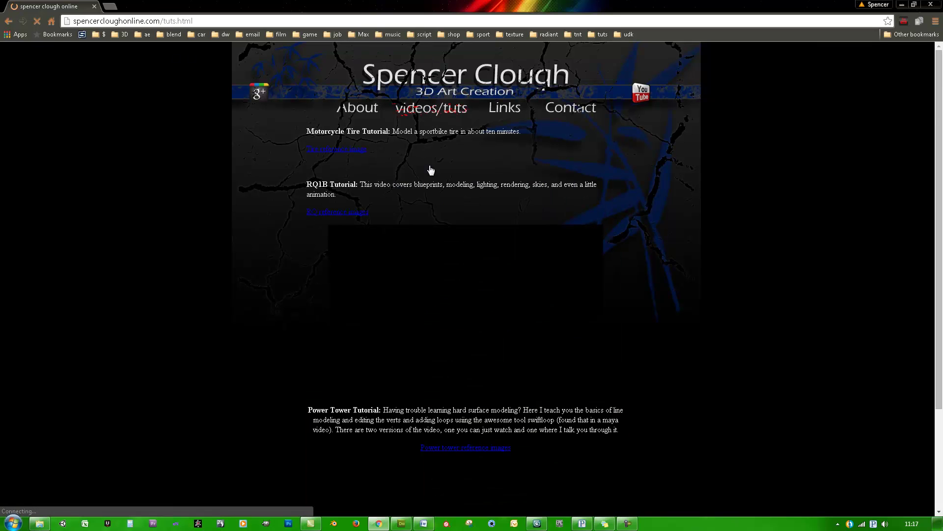
click(347, 154)
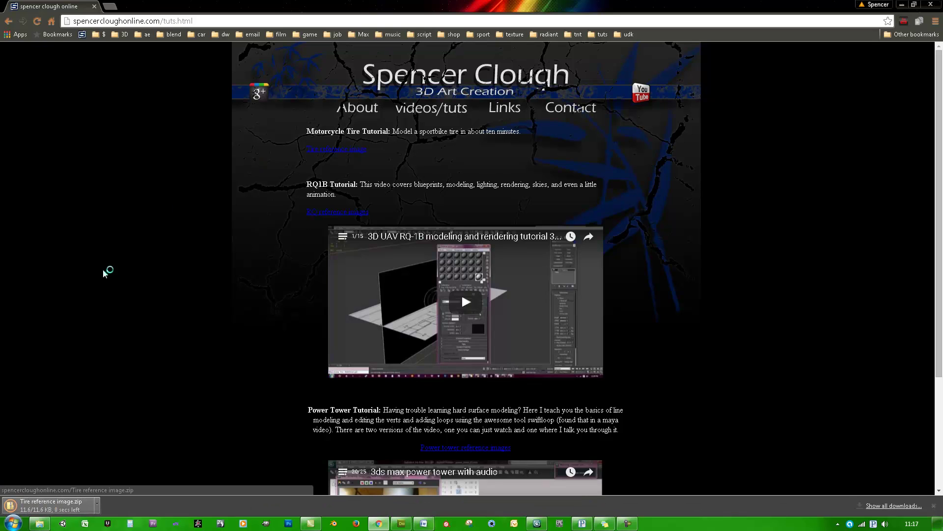
click(49, 505)
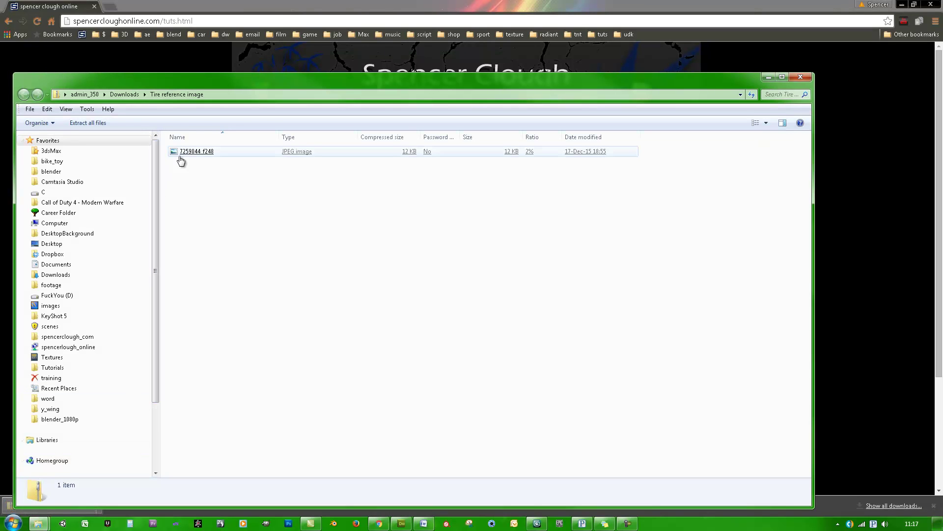
- Transfer the 7259044_f248 JPEG from the archive to the Desktop
click(189, 152)
right_click(189, 152)
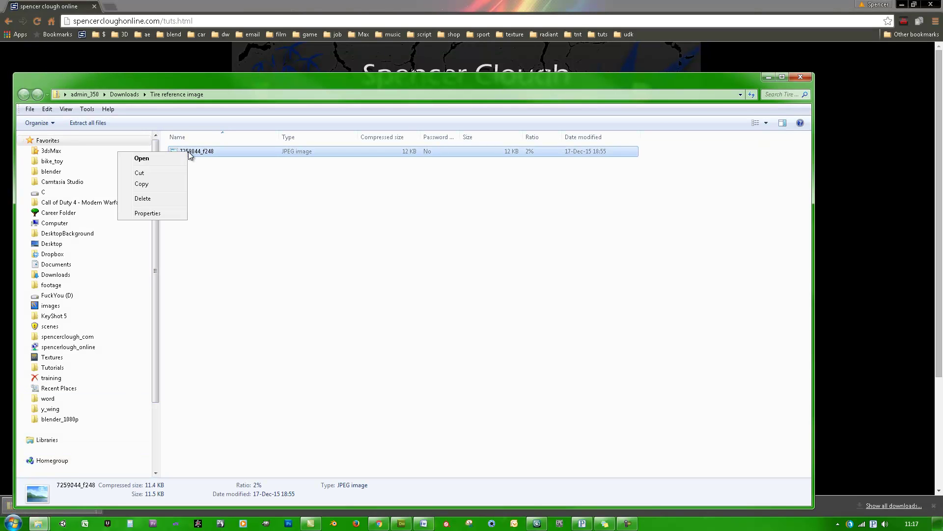
click(151, 170)
click(52, 243)
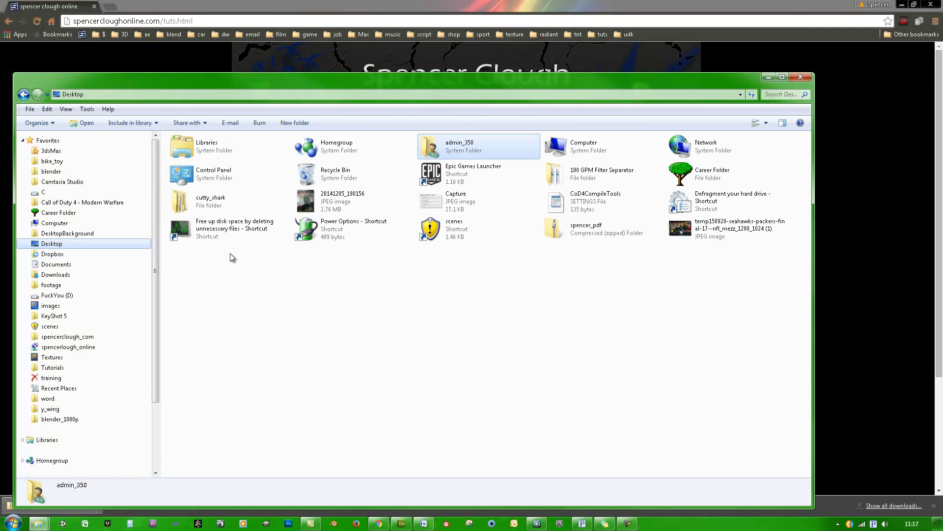
right_click(331, 281)
click(238, 348)
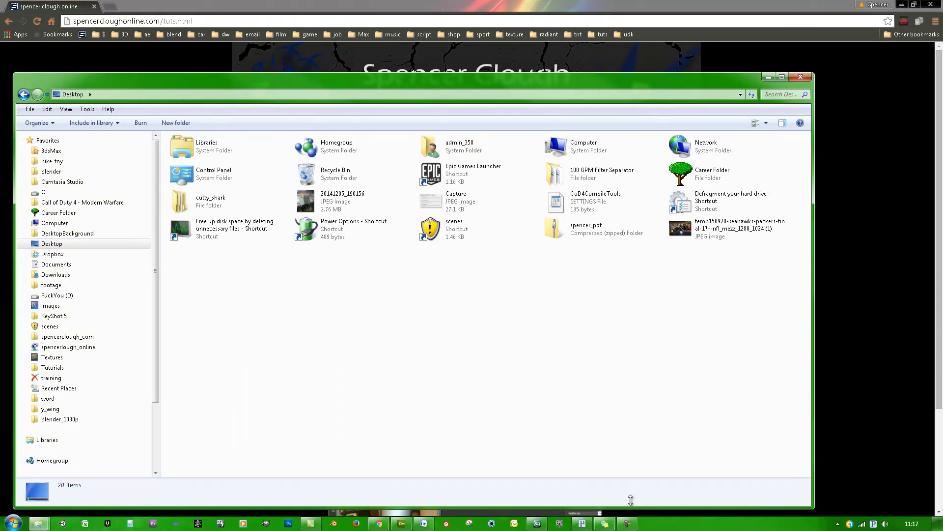
- Switch to 3ds Max and check that the display unit scale is metric Centimeters, accepting the units setup
mouse_move(536, 524)
click(533, 467)
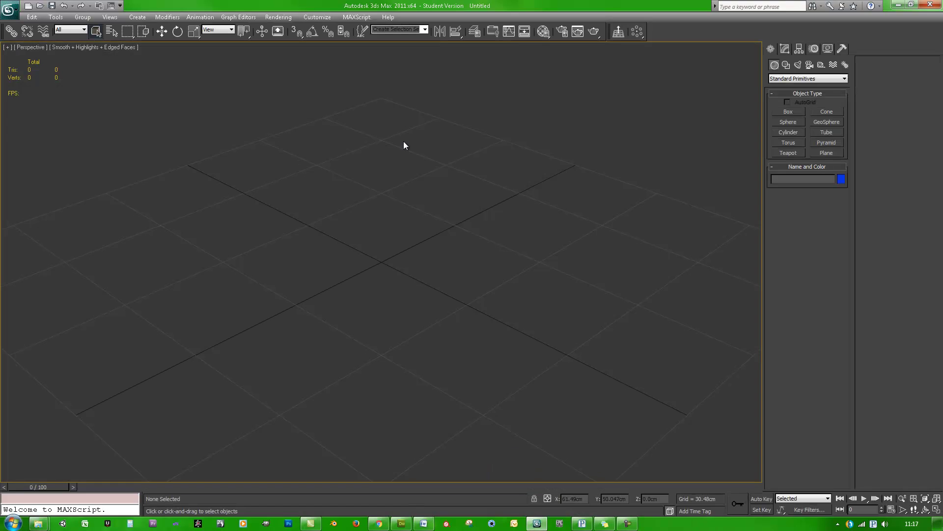
click(318, 17)
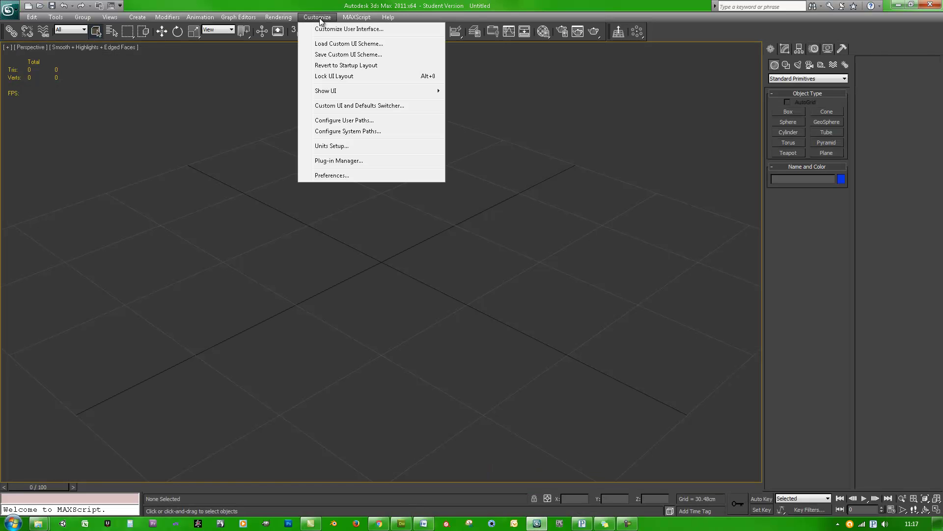
click(347, 145)
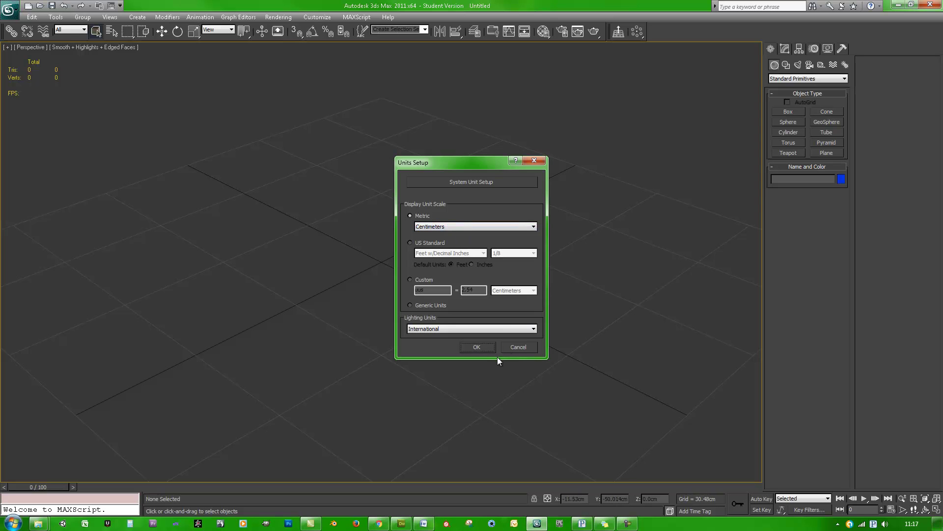
click(484, 349)
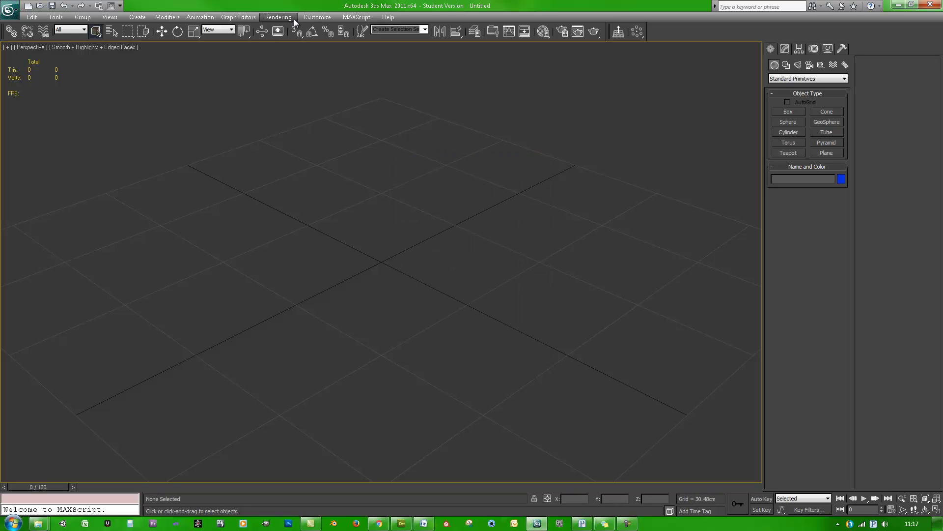
- Set the home grid spacing to 15 cm in the grid and snap settings
right_click(297, 31)
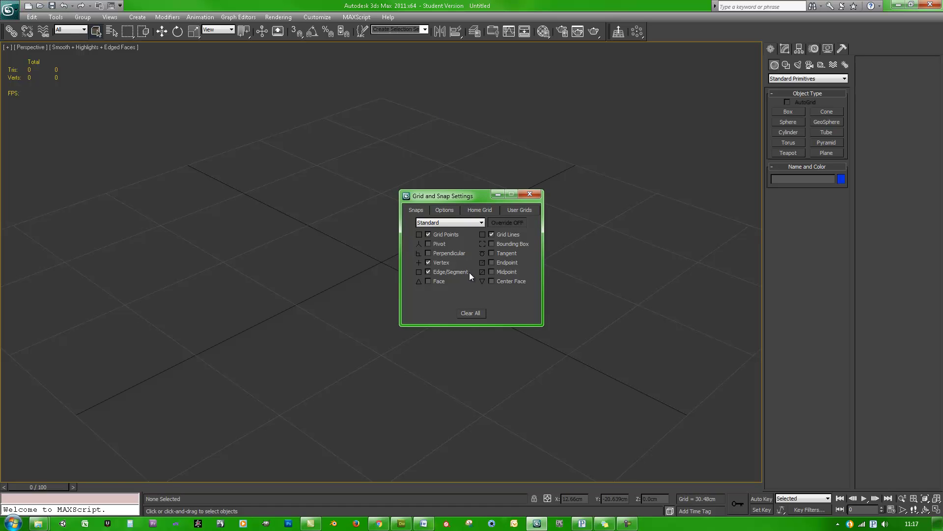
click(479, 210)
click(515, 228)
text(15)
key(Return)
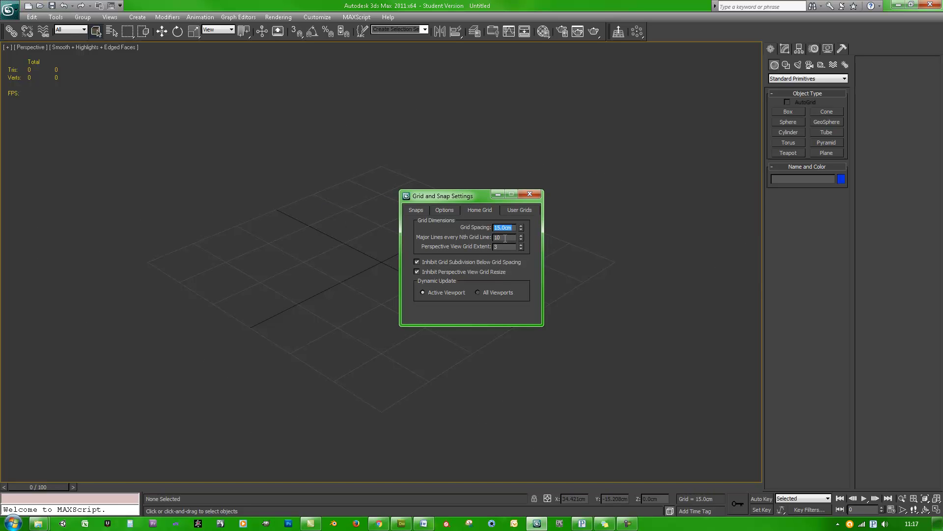
click(530, 194)
- Draw a plane about 118 cm long and 220 cm wide near the origin in the Top view
key(t)
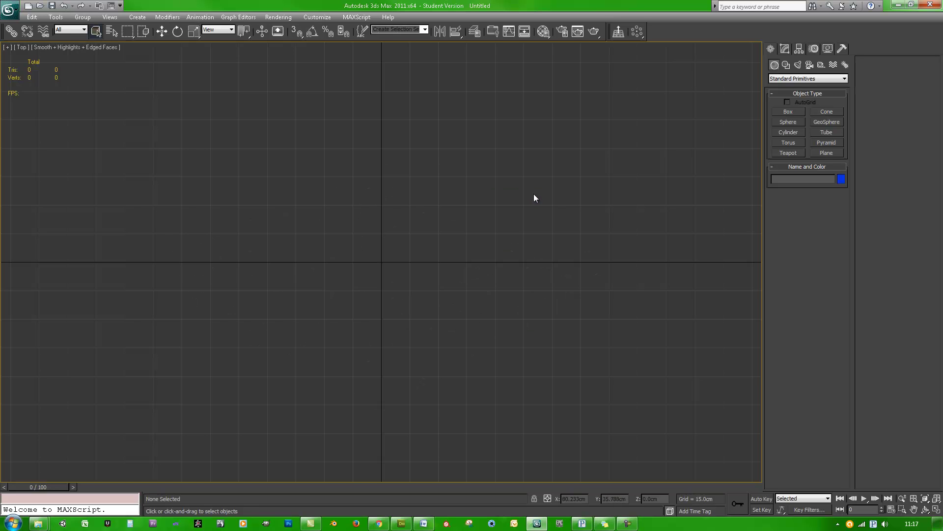
click(826, 154)
drag(204, 148, 623, 371)
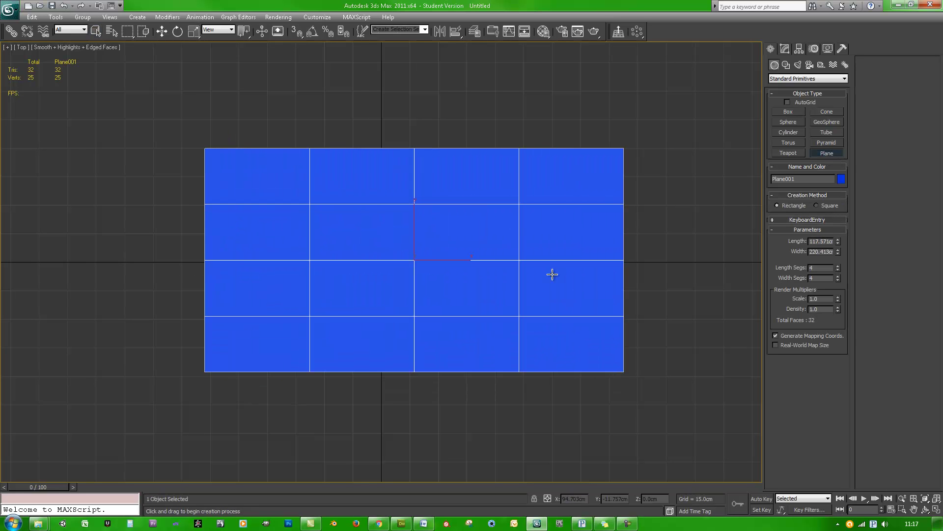
right_click(609, 334)
- Reduce the plane to 1 length and 1 width segment, and set its length to 300 cm and width to 350 cm
click(785, 48)
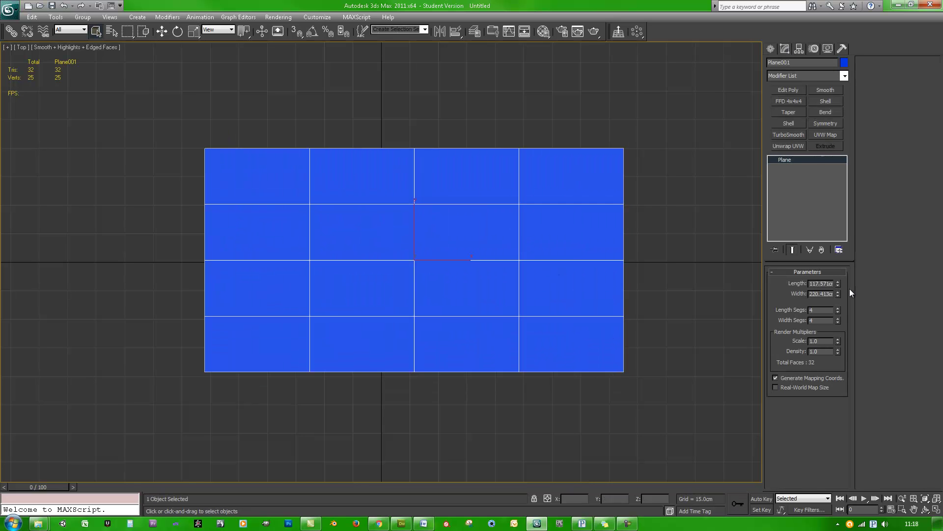
right_click(838, 310)
right_click(838, 320)
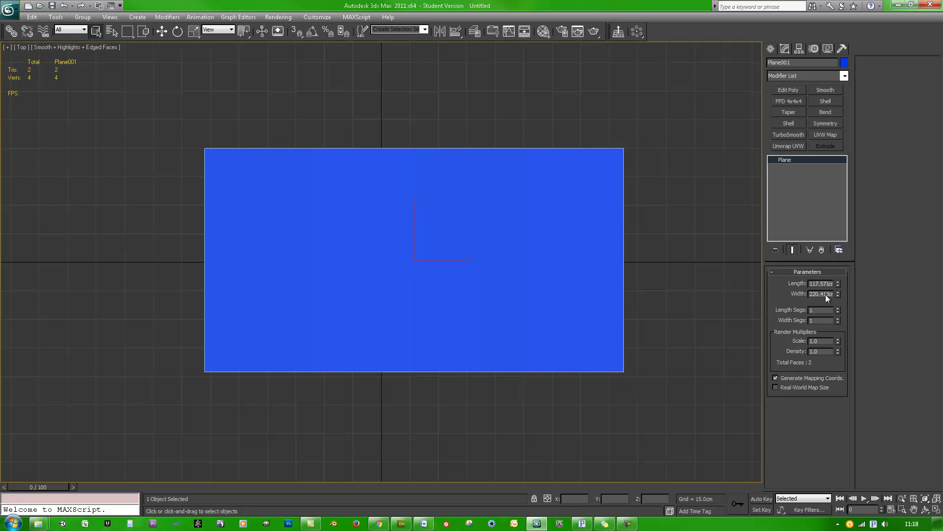
drag(811, 284, 847, 284)
text(300)
key(Tab)
text(350)
key(Return)
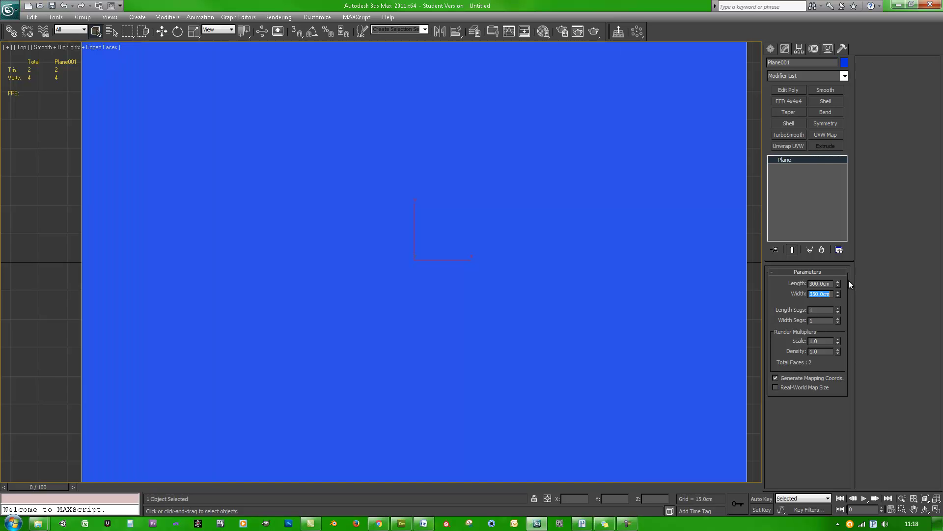
- Load 7259044_f248.jpg from the Desktop as the diffuse bitmap of the first material
middle_drag(384, 255, 400, 277)
scroll(401, 277, down, 1)
key(m)
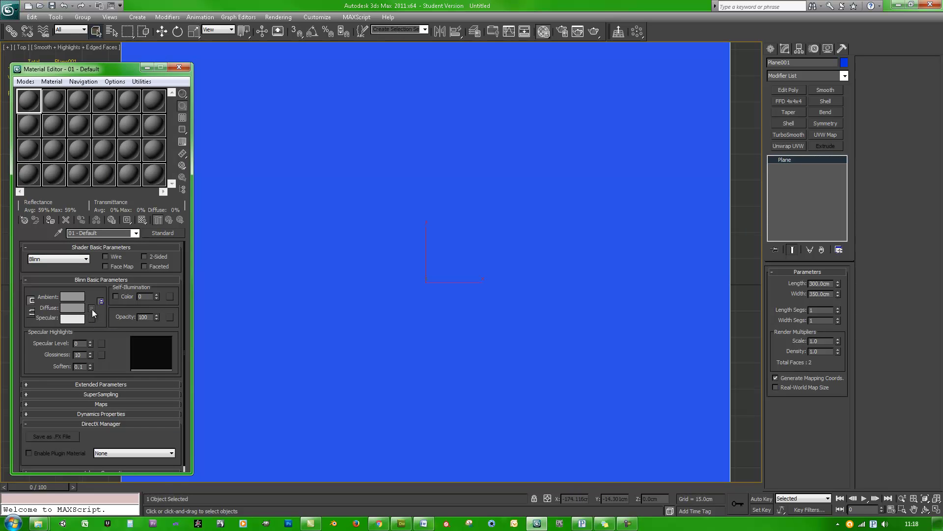
click(92, 309)
double_click(400, 140)
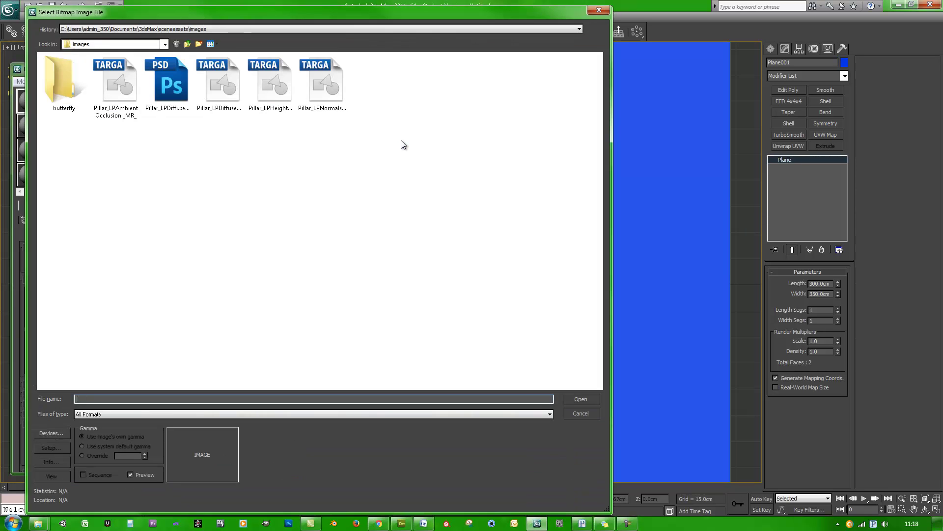
click(237, 29)
click(143, 46)
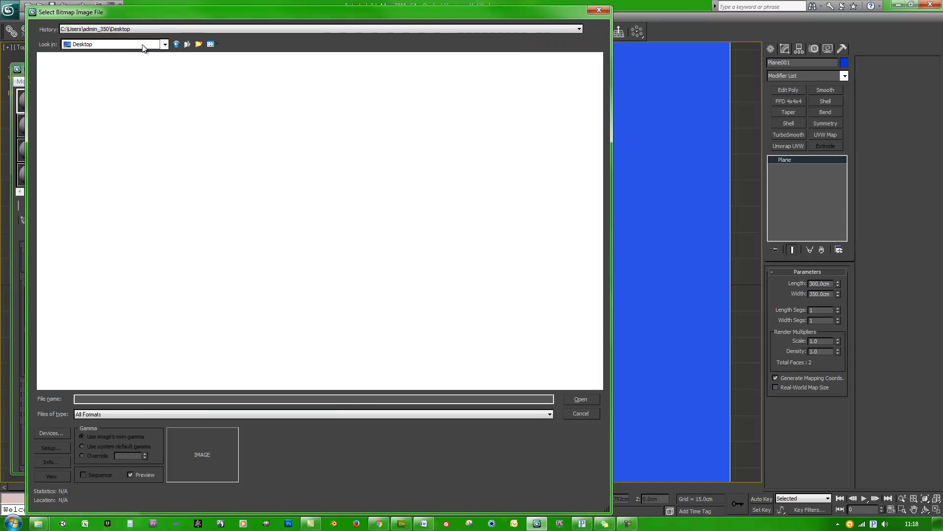
double_click(71, 82)
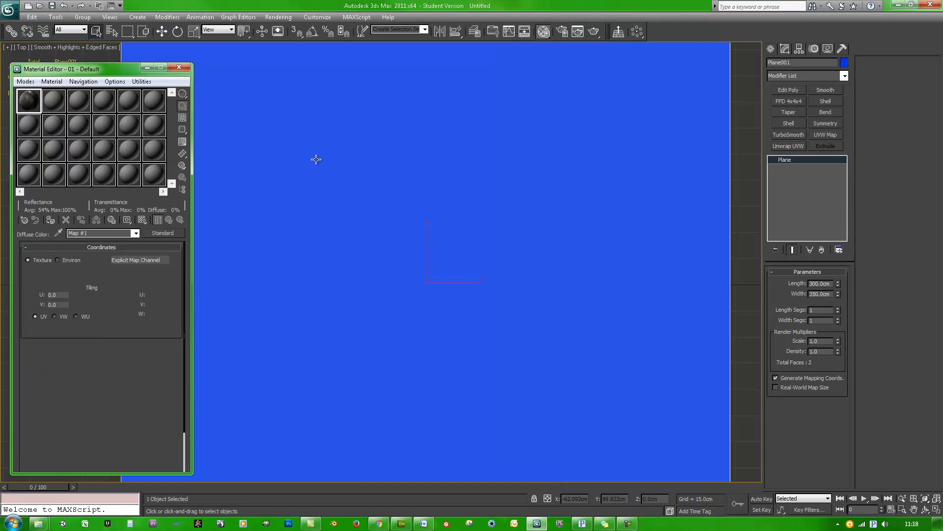
- Assign the tire image material to the plane, show its map in the viewport, and close the Material Editor
click(49, 220)
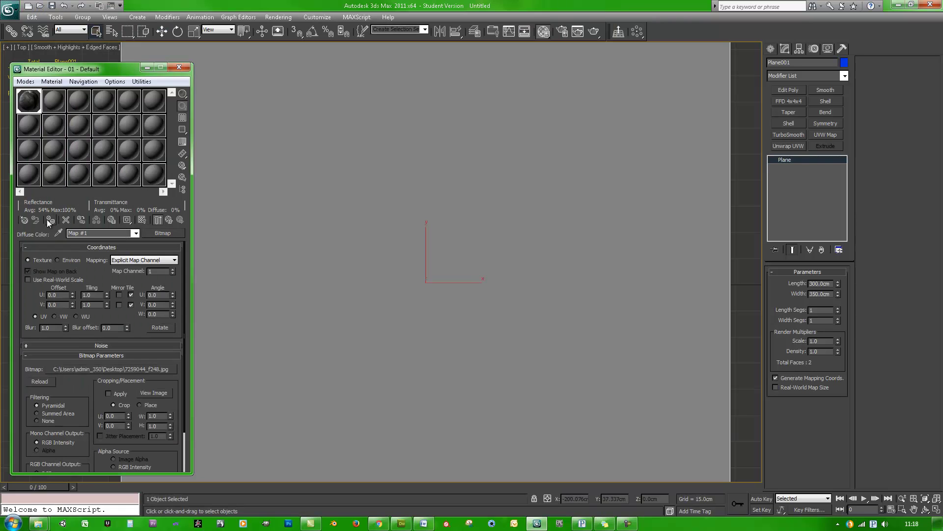
click(141, 221)
key(z)
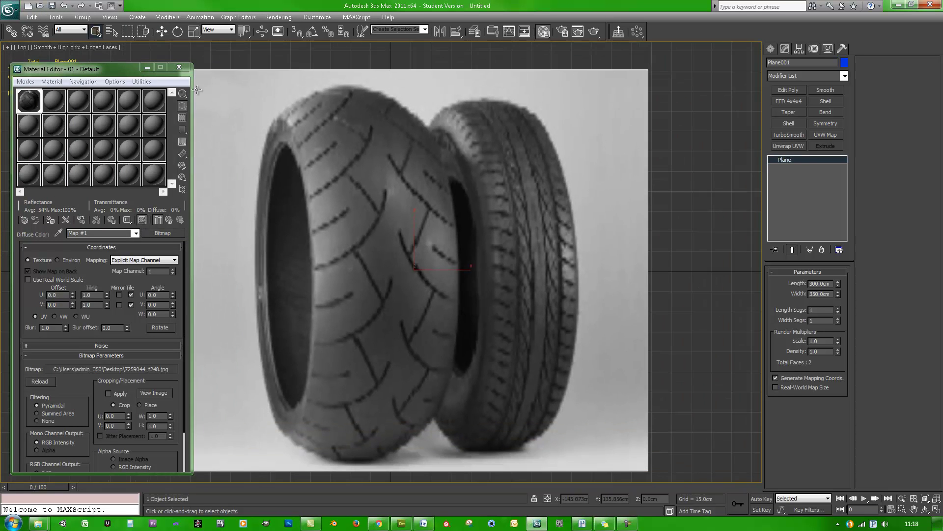
click(178, 67)
- Lower the reference plane to about -0.44 cm in Z and reset its X and Y positions to 0
middle_drag(426, 264, 427, 257)
key(w)
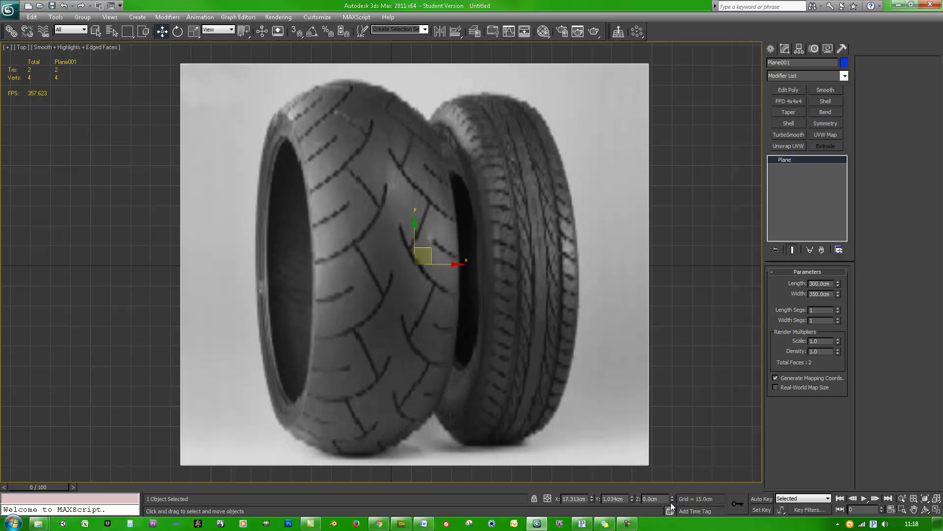
drag(672, 497, 674, 503)
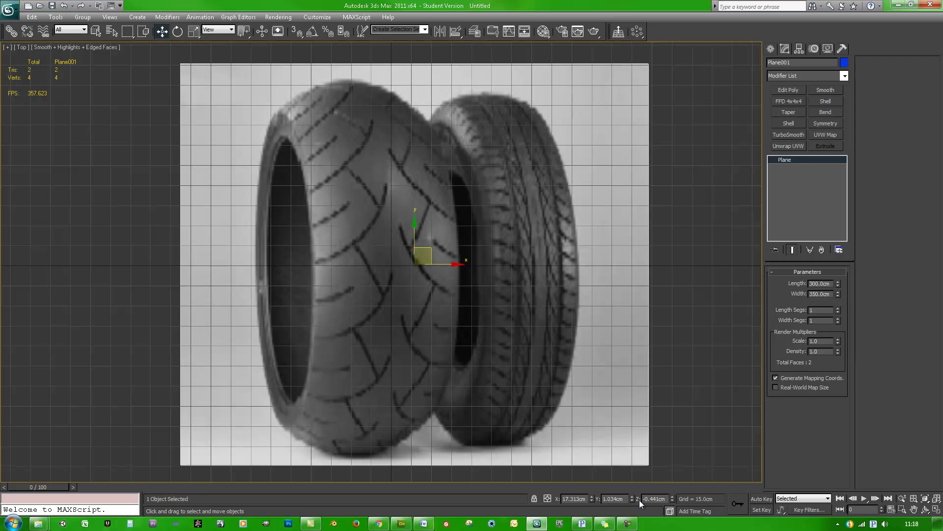
right_click(592, 499)
right_click(632, 498)
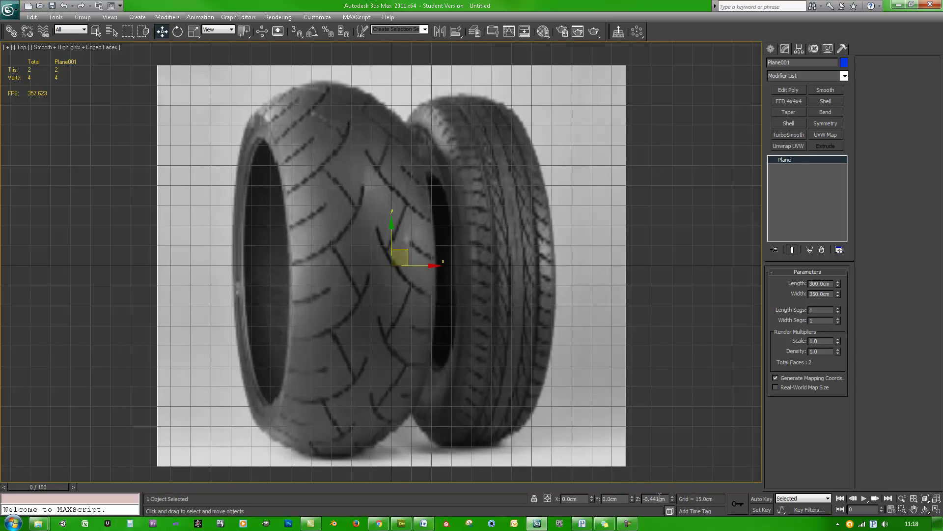
right_click(672, 499)
key(ctrl+z)
- With grid snapping on, draw a 60 by 75 cm plane over the wide tire's tread, ending at the origin
scroll(371, 340, up, 5)
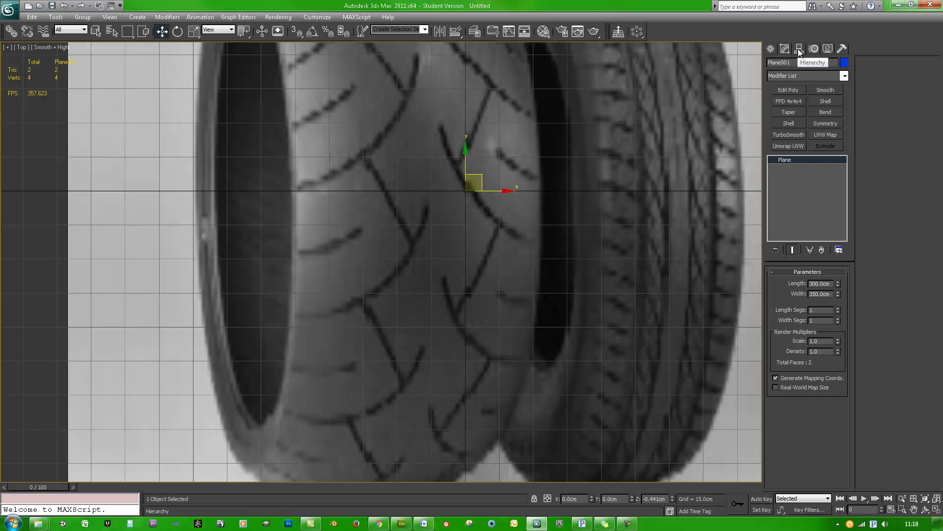
click(772, 49)
click(828, 154)
key(s)
drag(295, 327, 470, 193)
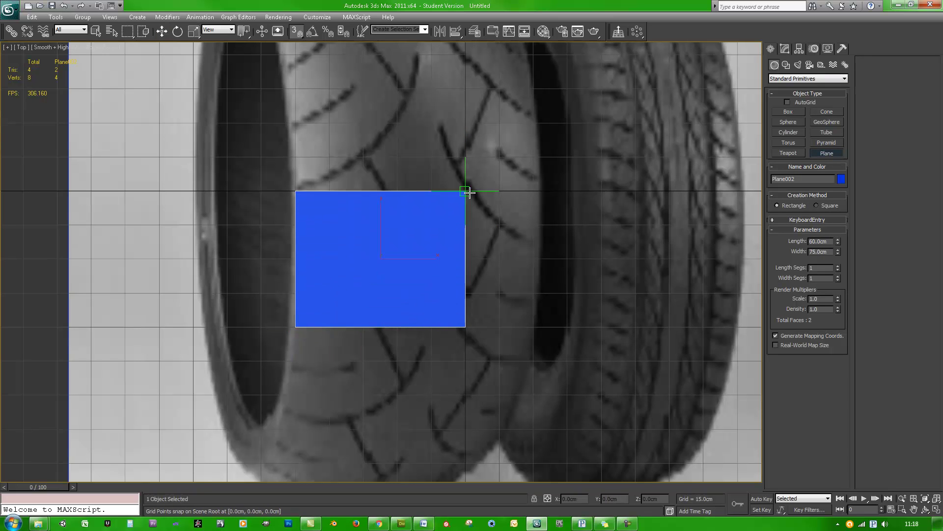
key(w)
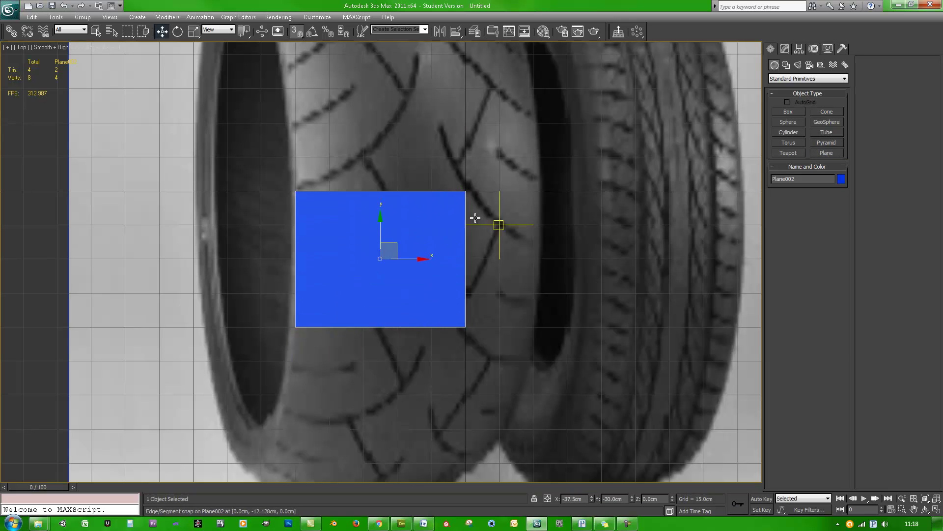
- Set the tread plane's length and width segments to 4 each
click(785, 49)
double_click(829, 309)
text(4)
key(Tab)
text(4)
key(Return)
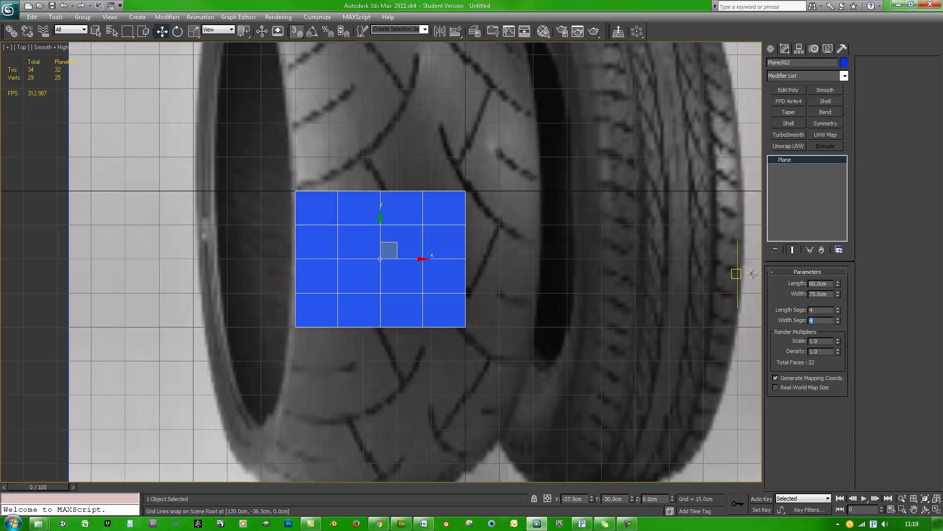
- Make the tread plane see-through and set the viewport transparency to Simple
scroll(398, 288, up, 3)
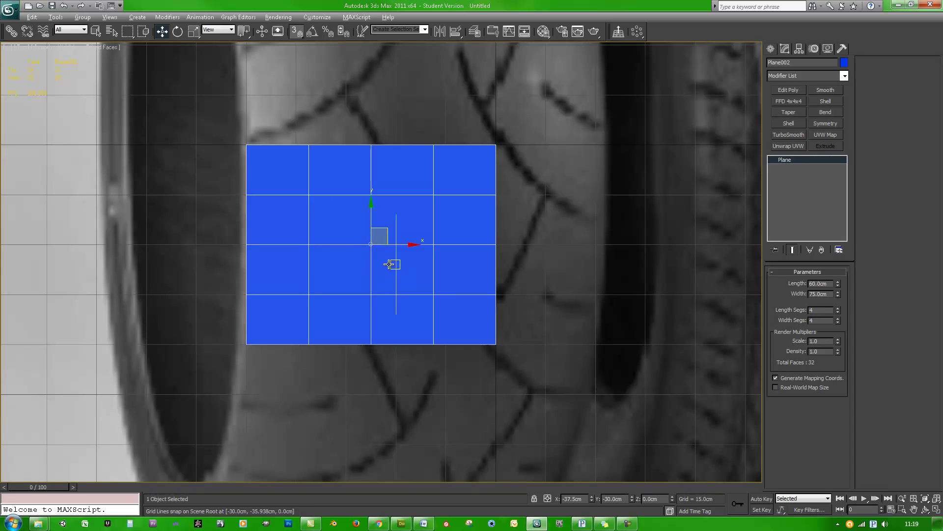
key(alt+x)
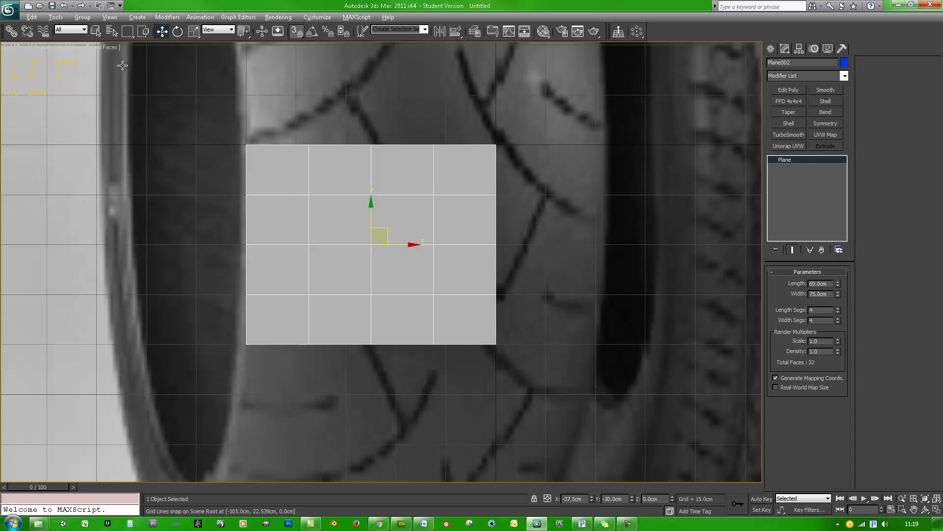
click(84, 46)
mouse_move(126, 128)
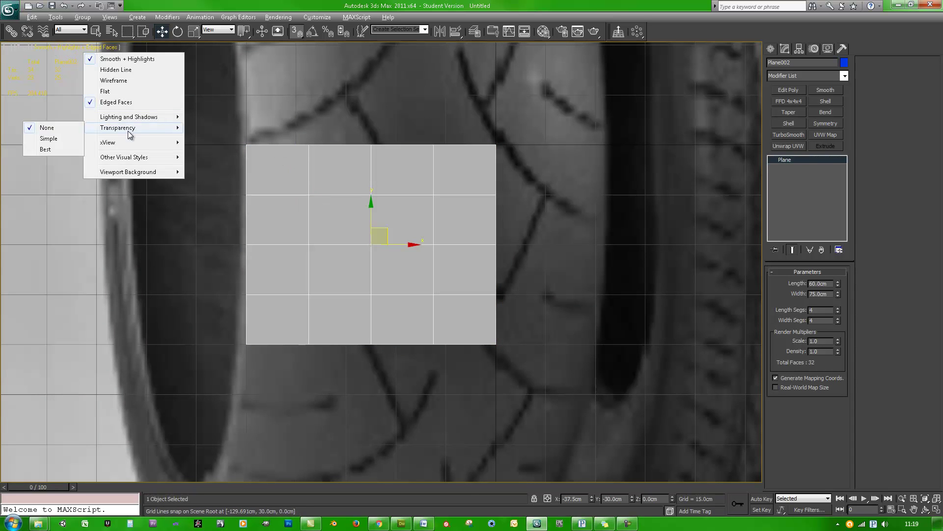
click(47, 137)
scroll(364, 303, up, 2)
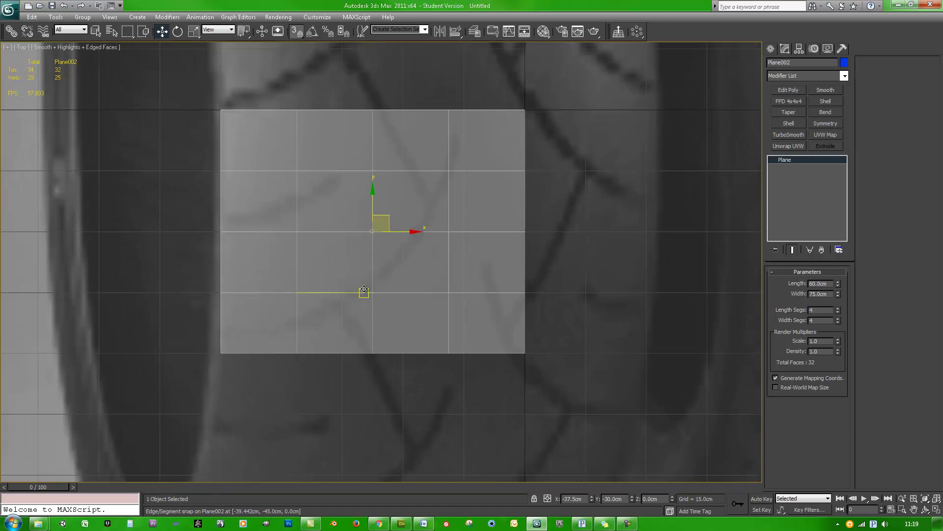
- Turn snapping off and convert the tread plane to an editable poly
key(s)
right_click(371, 243)
mouse_move(451, 333)
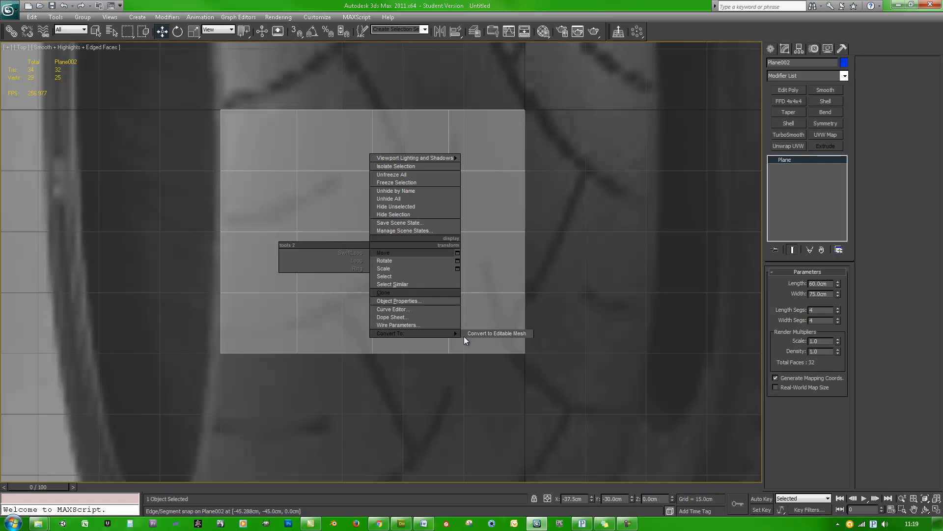
click(499, 340)
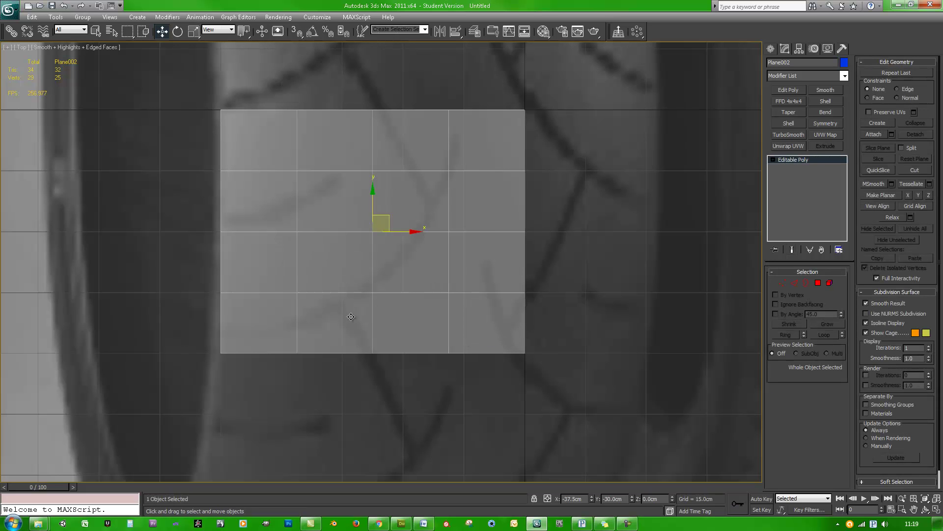
- Move the three leftmost vertices of the plane's lowest inner row onto the lower curved groove of the reference image
key(1)
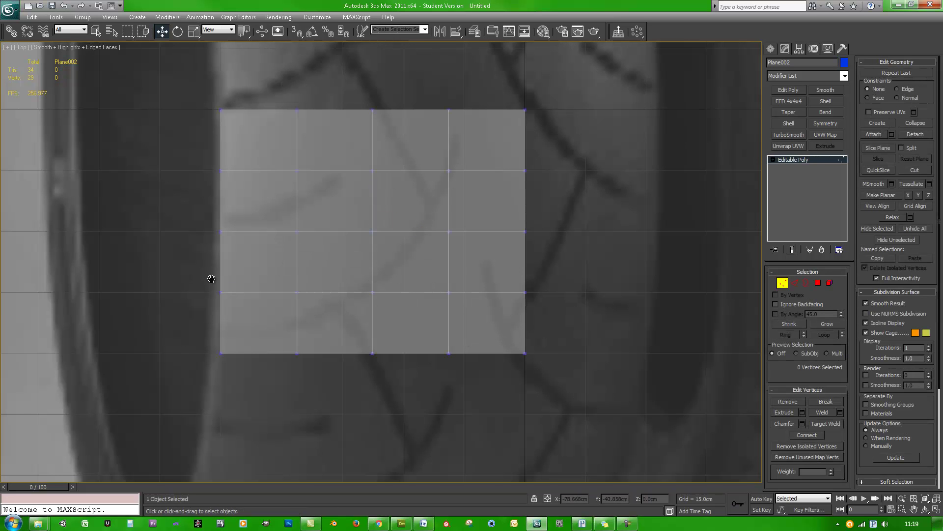
middle_drag(205, 275, 247, 281)
scroll(247, 280, down, 1)
drag(218, 268, 427, 316)
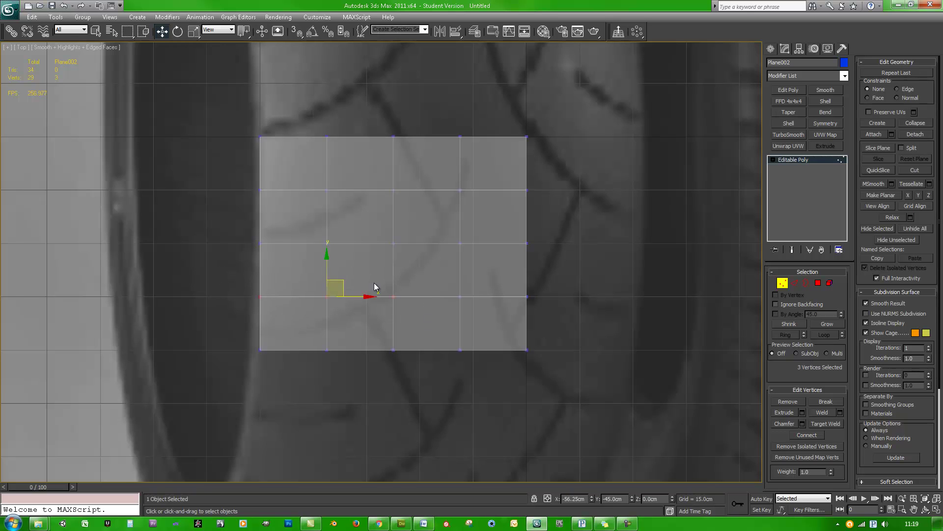
middle_drag(374, 286, 403, 282)
drag(357, 261, 357, 302)
click(357, 327)
click(422, 328)
drag(440, 304, 409, 289)
- Raise the three leftmost vertices of the plane's uppermost inner row by about 8 cm in Y
middle_drag(481, 307, 493, 339)
scroll(493, 339, up, 1)
middle_drag(495, 293, 500, 317)
middle_drag(465, 240, 501, 245)
middle_drag(463, 325, 472, 295)
middle_drag(573, 338, 482, 275)
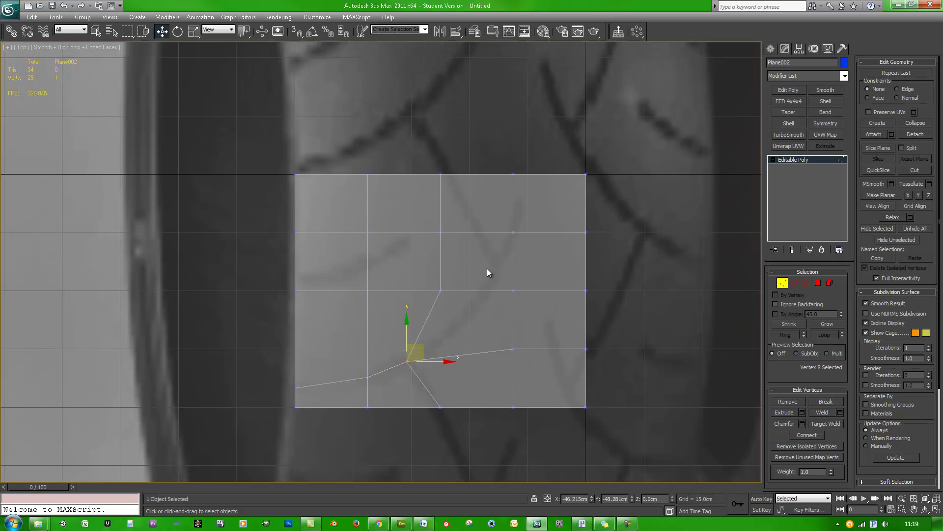
click(784, 283)
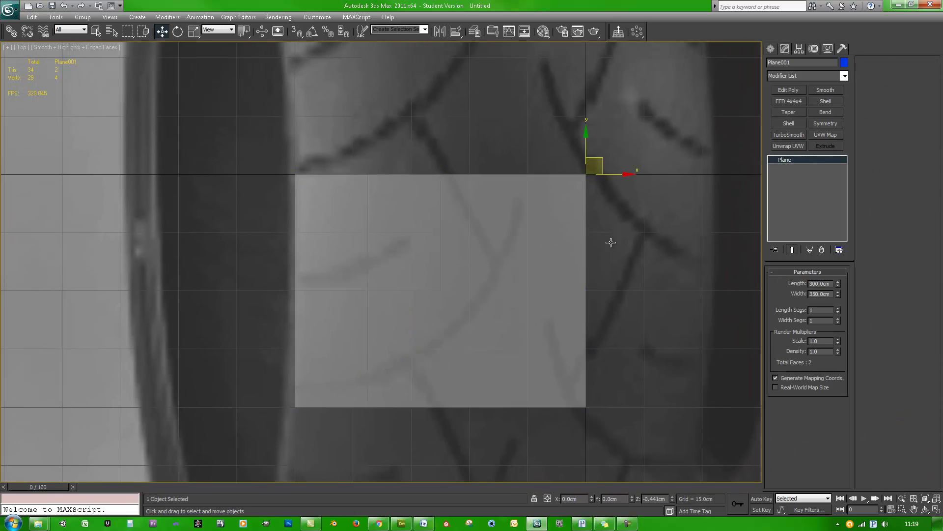
key(1)
drag(329, 244, 390, 246)
ctrl+drag(419, 216, 458, 249)
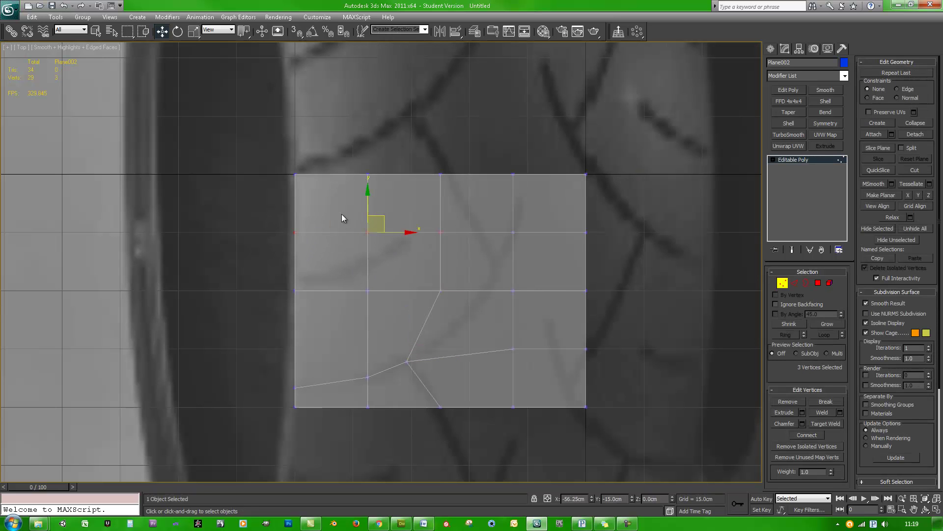
drag(368, 209, 368, 177)
- Move the three leftmost vertices of the middle row onto the upper curved groove of the reference image
drag(397, 319, 398, 319)
drag(331, 261, 331, 250)
drag(389, 301, 377, 255)
click(440, 290)
drag(458, 277, 419, 228)
middle_drag(502, 228, 508, 249)
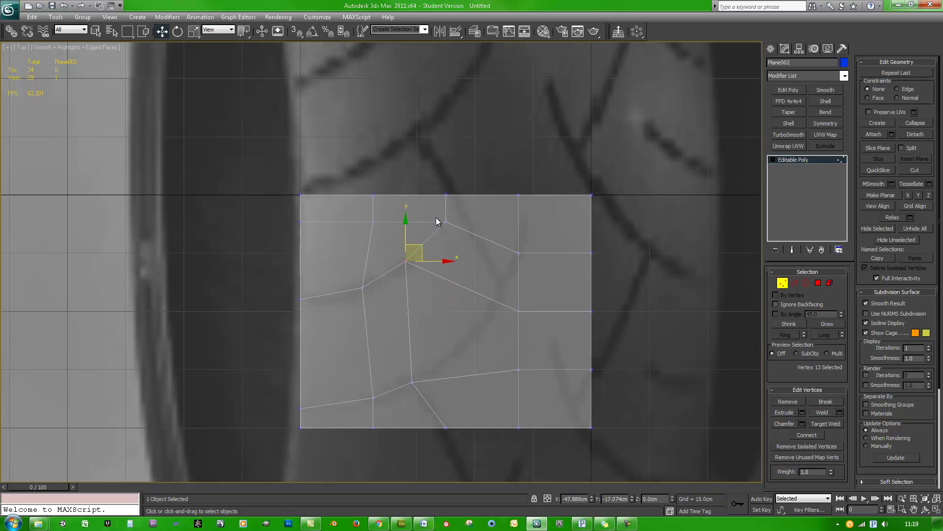
- Shift the upper vertices of the third and fourth columns onto the diagonal groove and the tip of the curved groove
click(445, 222)
drag(487, 213, 480, 195)
click(446, 195)
middle_drag(468, 422, 467, 411)
click(504, 239)
drag(504, 238, 510, 212)
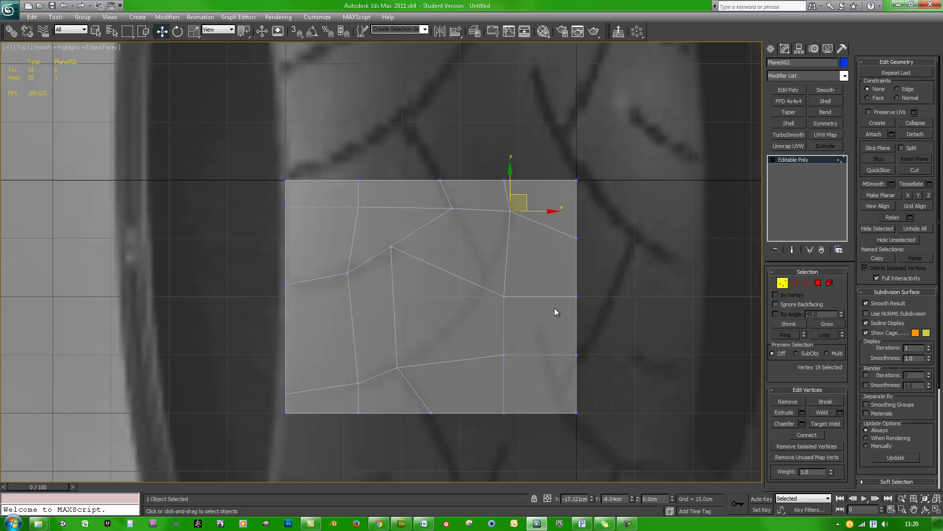
- Place the remaining fourth-column inner vertices along the curved groove and connect the groove junction to the diagonal groove's upper vertex
click(504, 296)
drag(518, 285, 508, 255)
ctrl+click(452, 208)
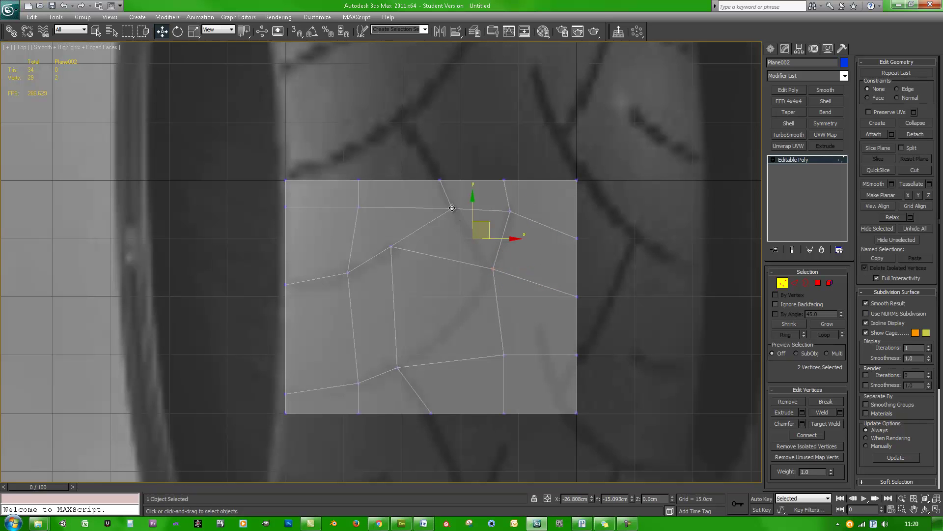
key(ctrl+shift+e)
click(504, 353)
drag(519, 340, 469, 309)
- Move the plane's whole right-hand column of vertices inward by about 12 cm in X
middle_drag(495, 333, 530, 315)
drag(641, 413, 588, 165)
drag(647, 278, 605, 278)
- Target weld the fourth-column vertices on the plane's top and bottom edges to the adjacent right-hand corners
click(540, 162)
middle_drag(547, 170, 546, 200)
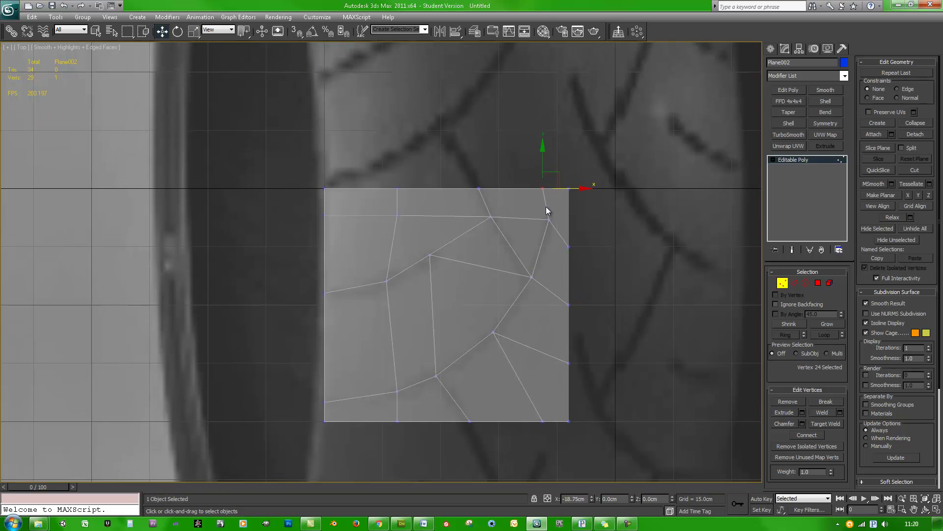
right_click(544, 199)
click(524, 290)
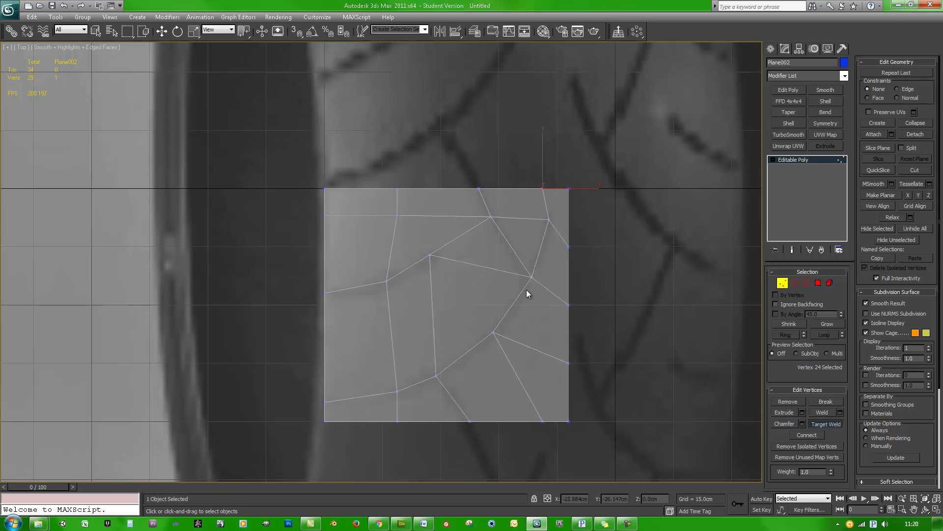
click(543, 188)
click(569, 189)
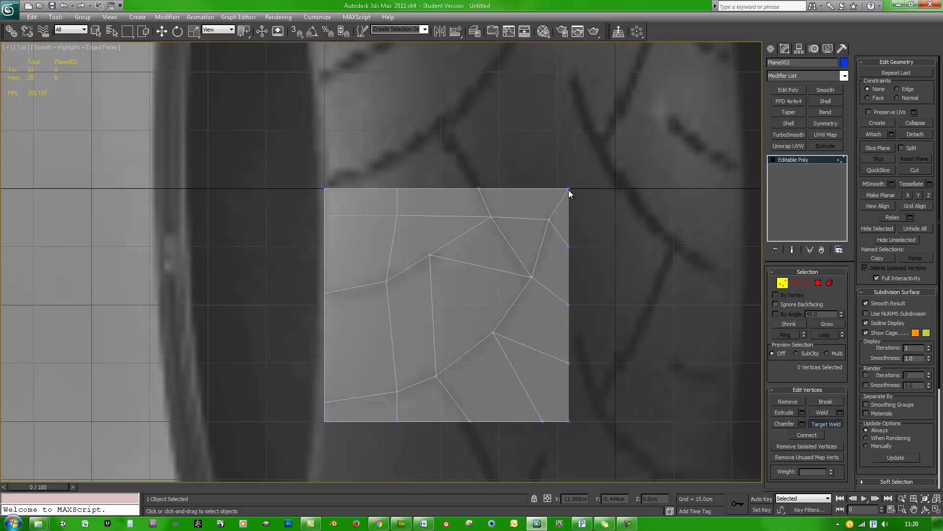
click(543, 421)
click(569, 421)
middle_drag(503, 400, 511, 402)
right_click(484, 217)
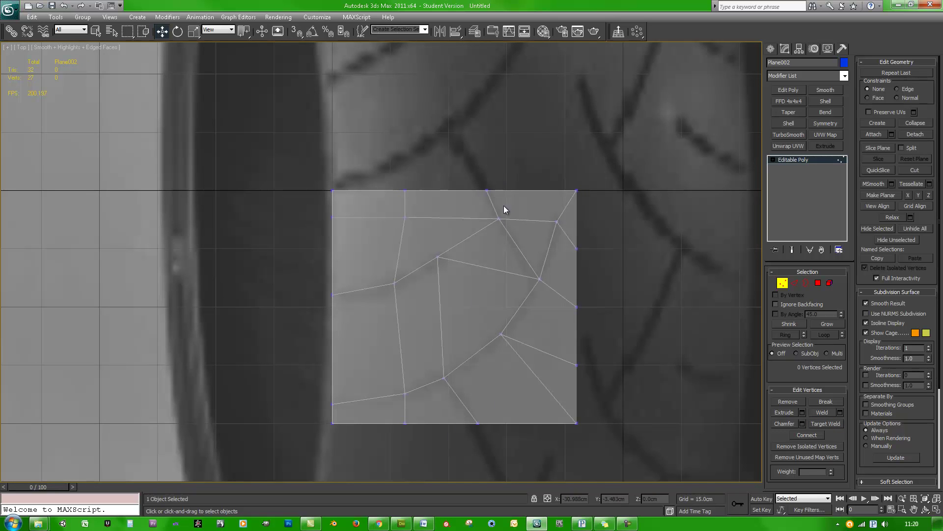
- With snapping on, align the second and third vertices of the plane's top edge in X with their bottom-edge counterparts
key(s)
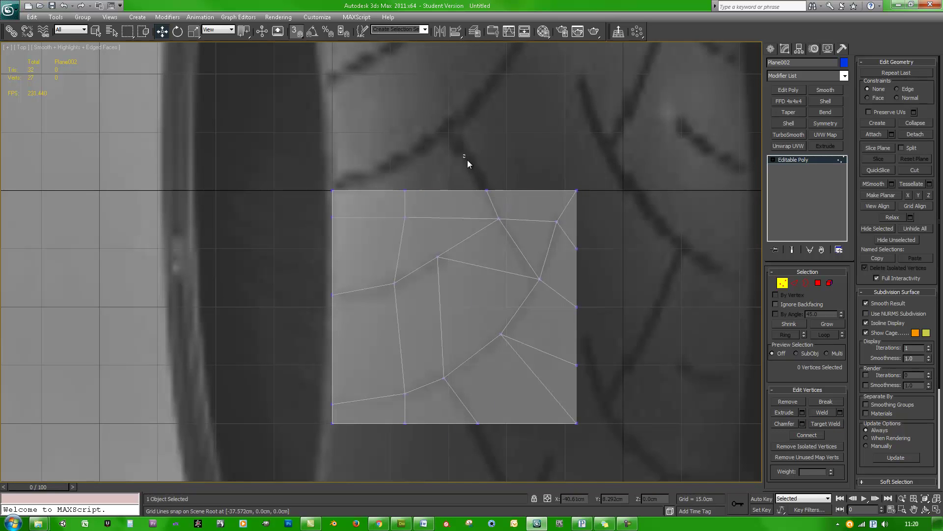
drag(503, 201, 477, 426)
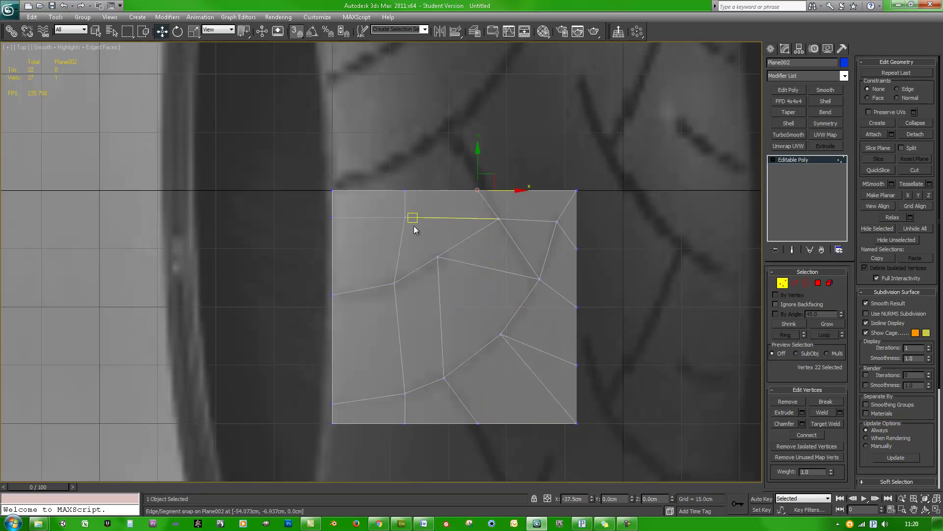
drag(422, 195, 403, 413)
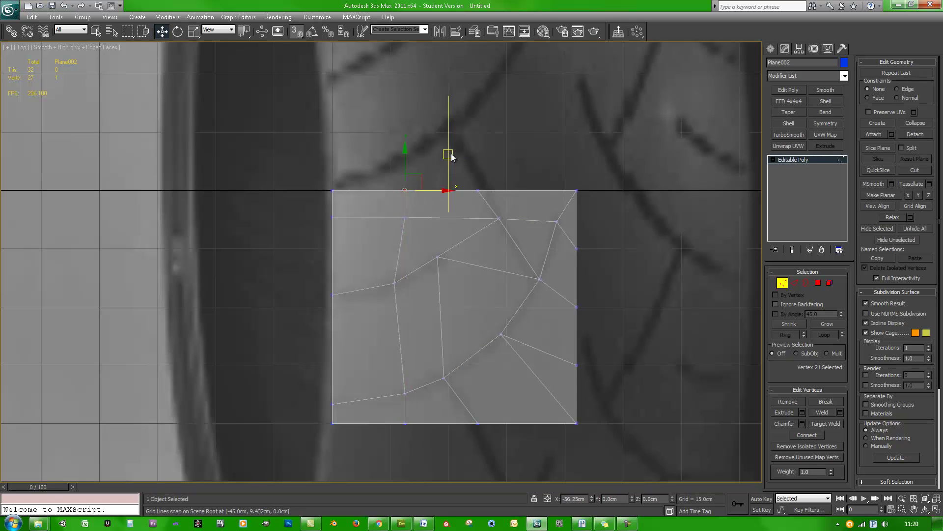
- Turn snapping off, select all edges that trace the tread grooves and chamfer them by 1.0 cm with 1 segment
click(794, 283)
key(s)
click(551, 238)
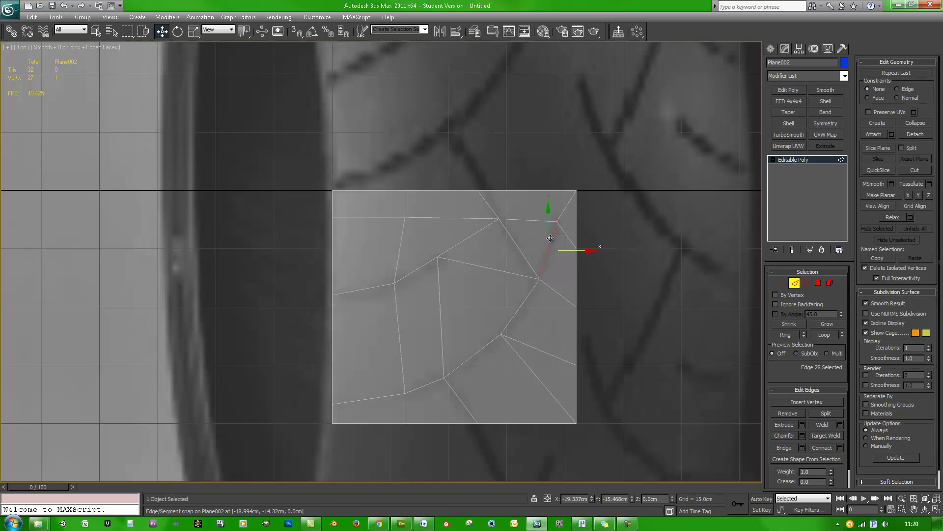
ctrl+click(493, 205)
ctrl+click(516, 245)
ctrl+click(521, 303)
ctrl+click(482, 349)
ctrl+click(426, 385)
ctrl+click(366, 398)
ctrl+click(464, 406)
ctrl+click(415, 271)
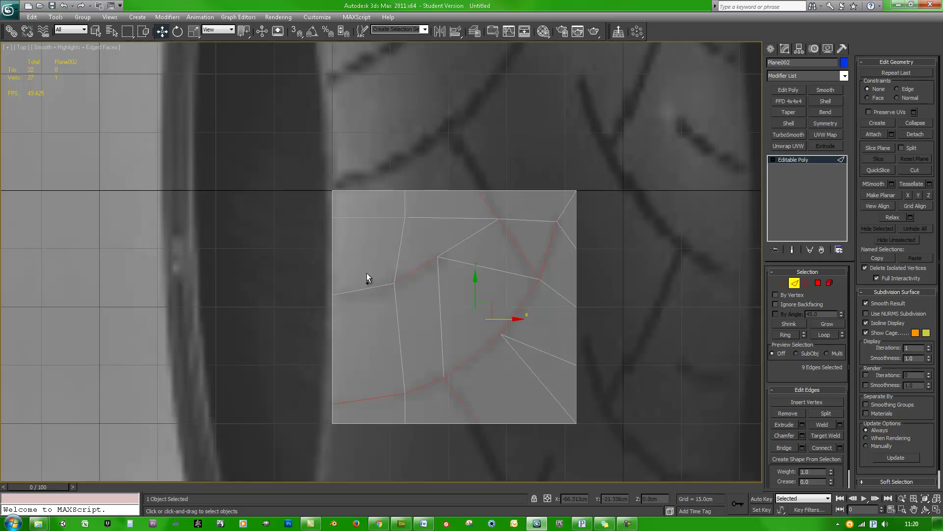
right_click(481, 279)
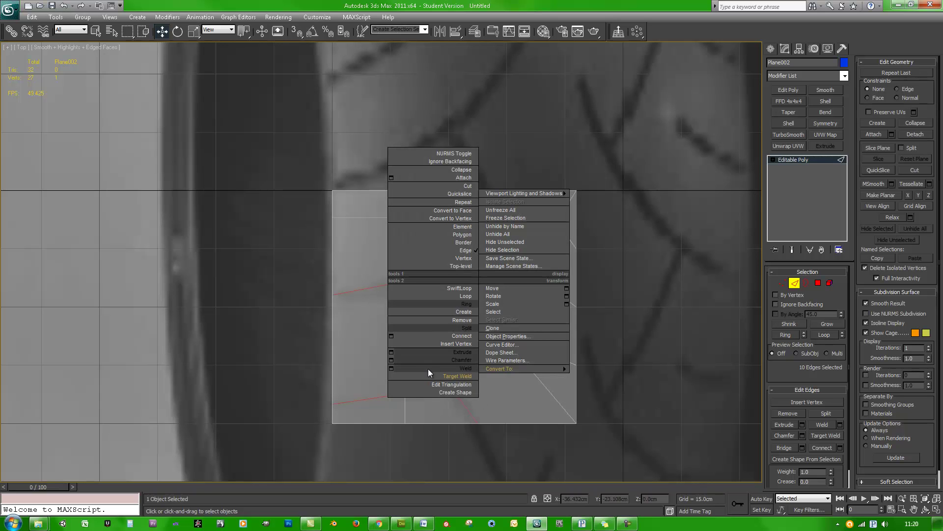
click(391, 360)
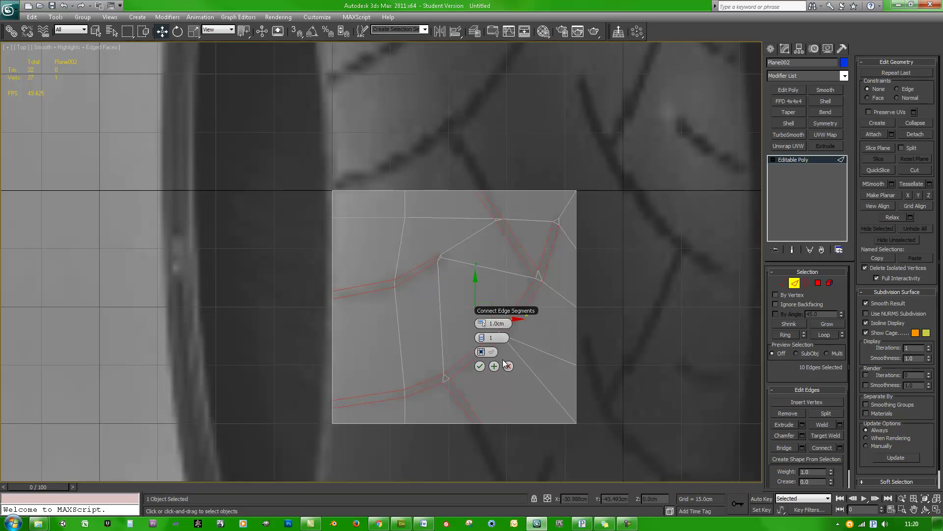
click(480, 367)
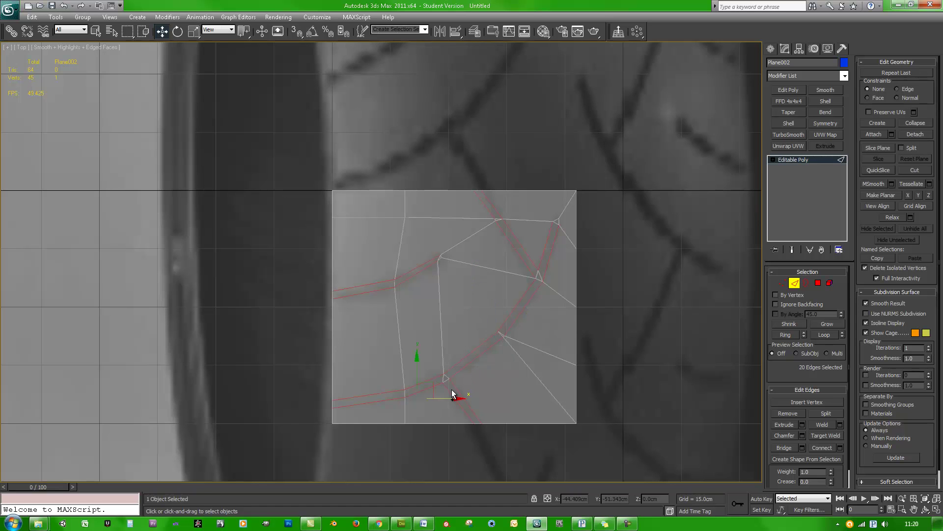
- Cut short edges across the chamfered grooves at the two junctions where the grooves branch
scroll(449, 392, up, 2)
key(1)
right_click(451, 383)
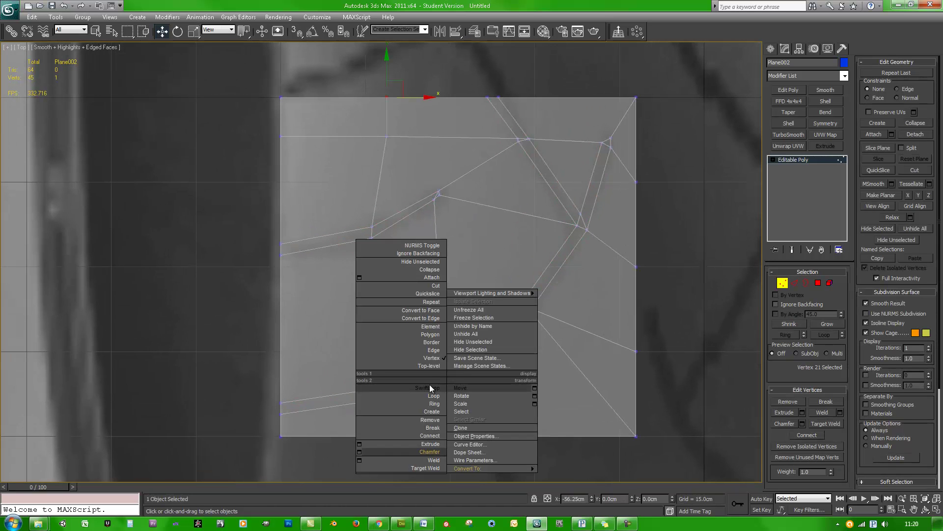
click(440, 286)
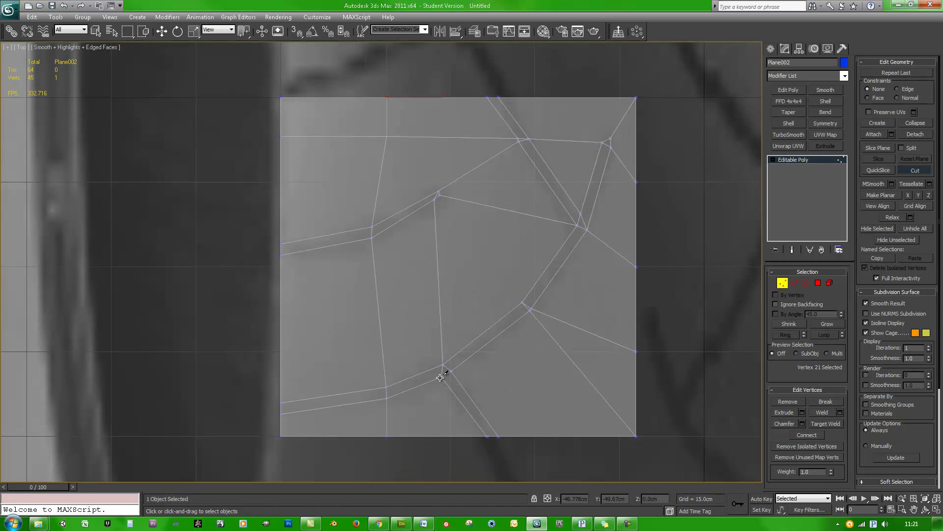
middle_drag(579, 242, 558, 287)
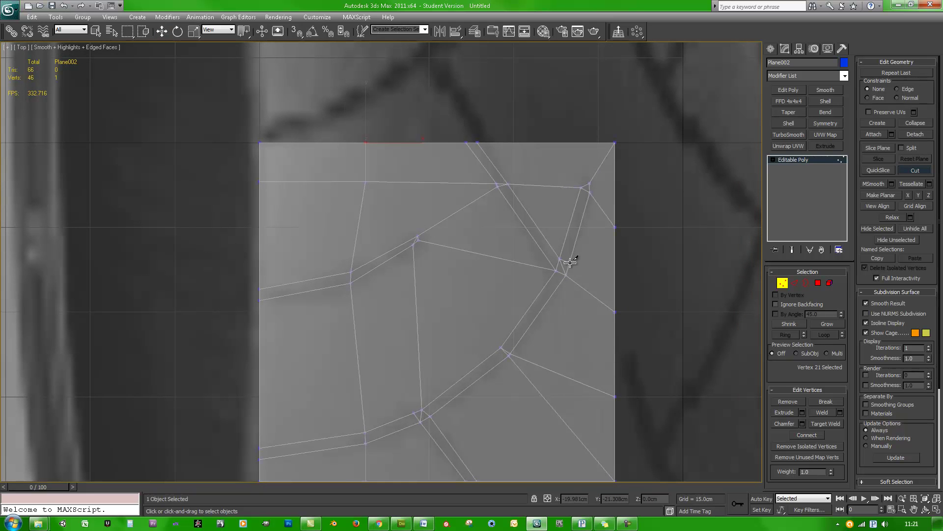
right_click(524, 350)
- Target weld the surplus chamfer vertices at the curved groove's bend and at the open ends of both curved grooves
middle_drag(524, 381, 525, 357)
scroll(525, 356, up, 1)
right_click(523, 354)
click(507, 445)
click(507, 328)
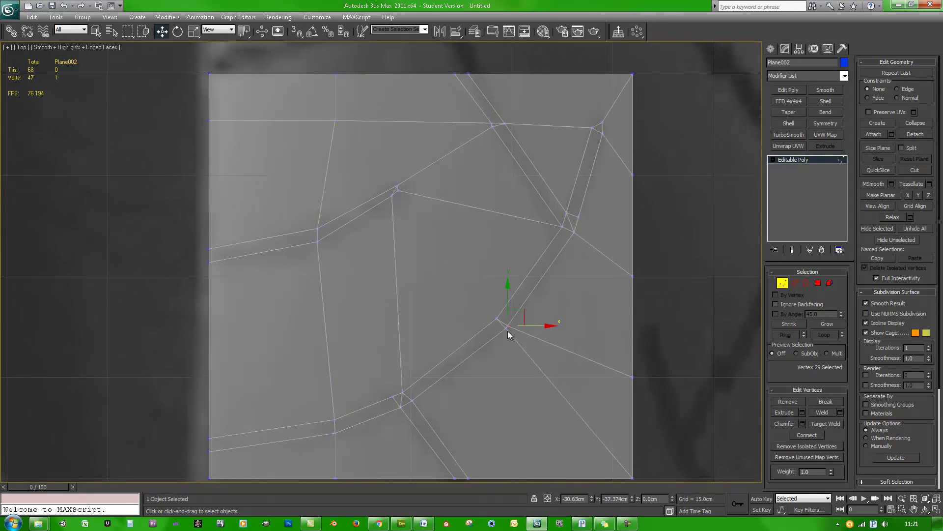
right_click(510, 328)
click(485, 411)
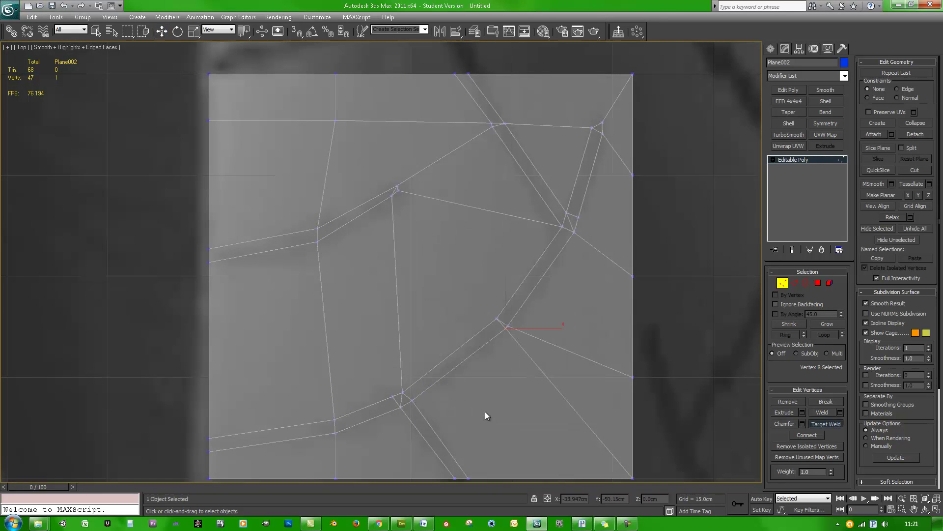
click(506, 328)
click(600, 129)
key(ctrl+z)
click(602, 122)
click(492, 127)
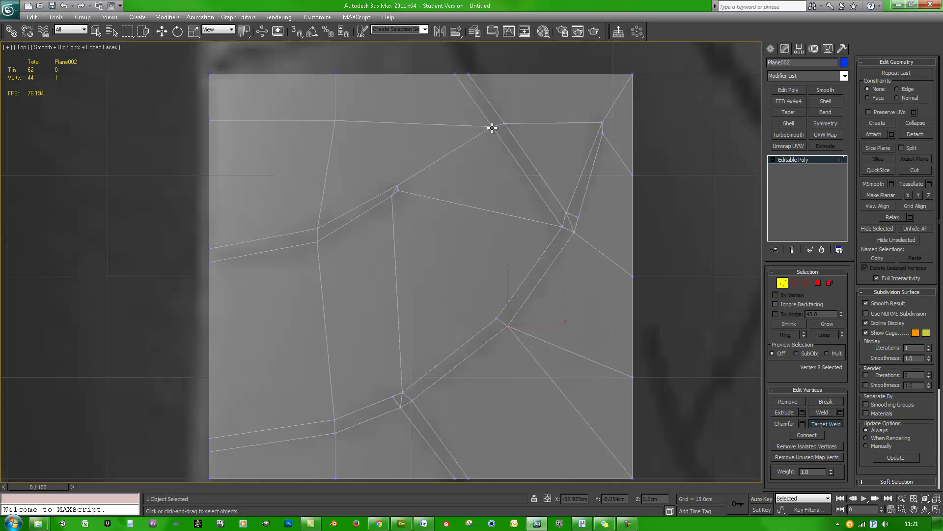
click(397, 190)
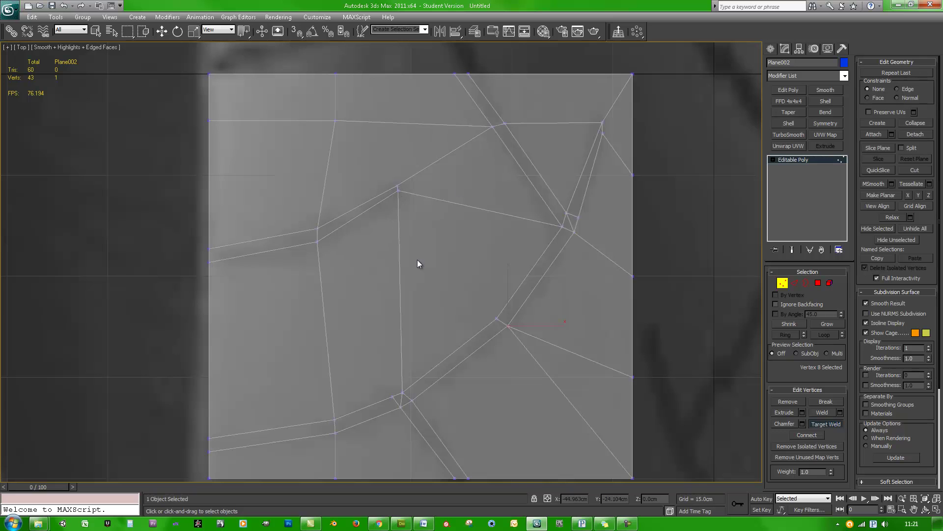
- Move the lower vertex at the right-hand groove's upper end outward to widen the groove
key(w)
click(602, 133)
drag(616, 118, 624, 112)
key(2)
click(571, 224)
click(400, 402)
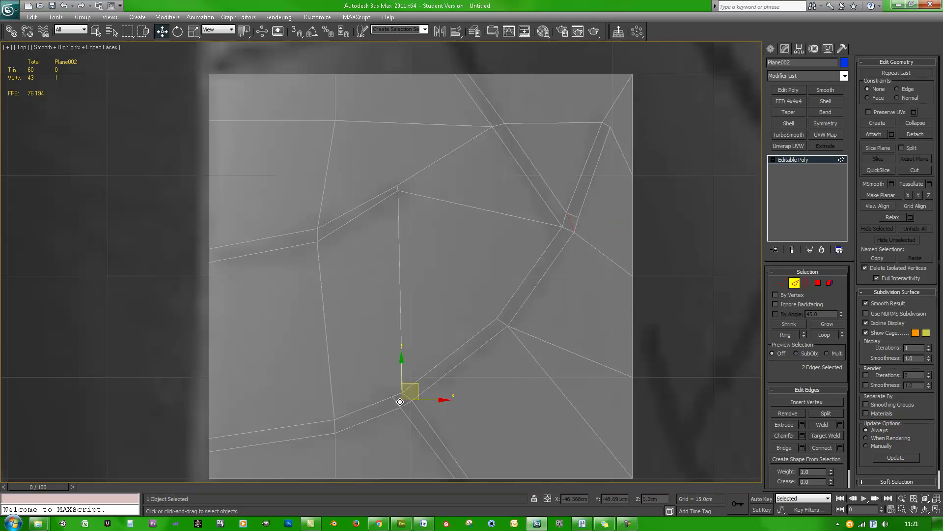
click(438, 261)
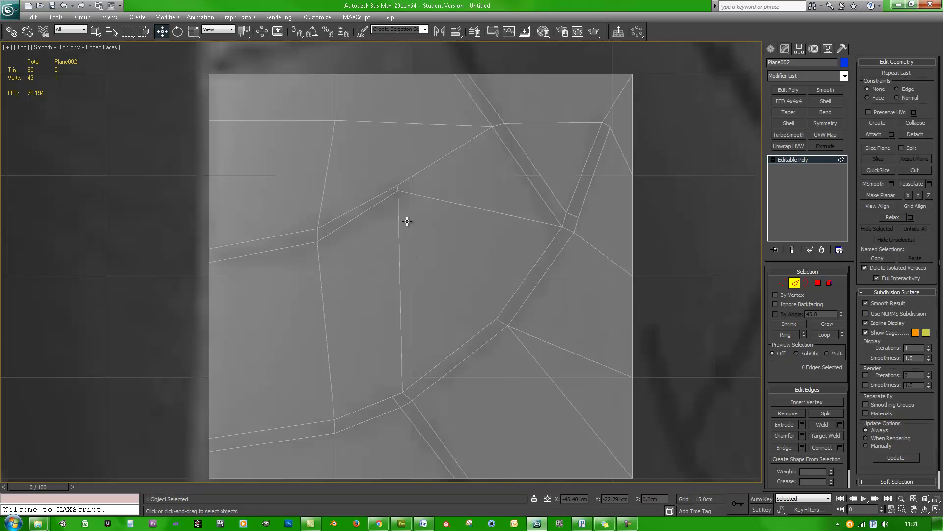
- Nudge the end vertices of the upper-left and right-hand grooves so that each groove tapers to a point
key(1)
click(400, 189)
drag(414, 174, 416, 172)
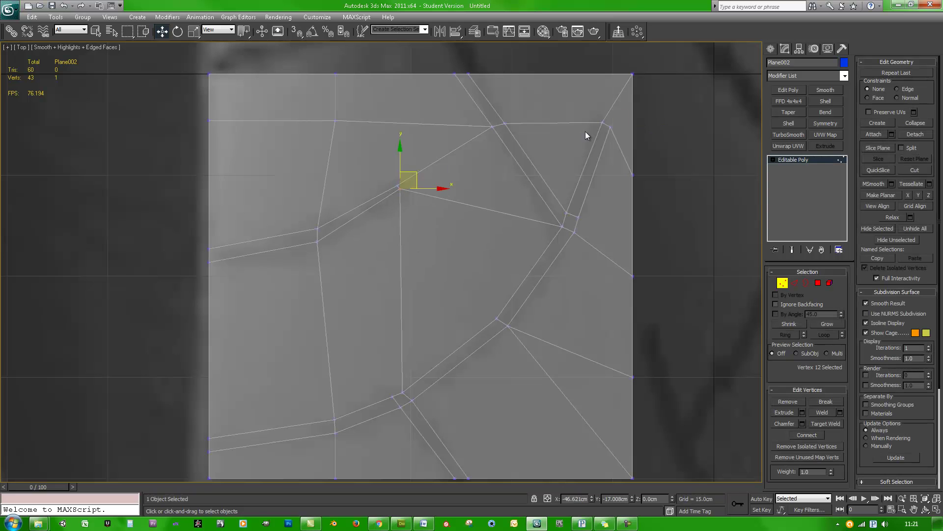
click(609, 127)
drag(625, 111, 626, 107)
mouse_move(391, 380)
middle_down()
mouse_move(413, 337)
mouse_move(404, 389)
middle_up()
scroll(407, 340, down, 1)
scroll(440, 333, down, 1)
- Use SwiftLoop to insert extra edge loops along the middle of the tread grooves
right_click(500, 252)
click(479, 244)
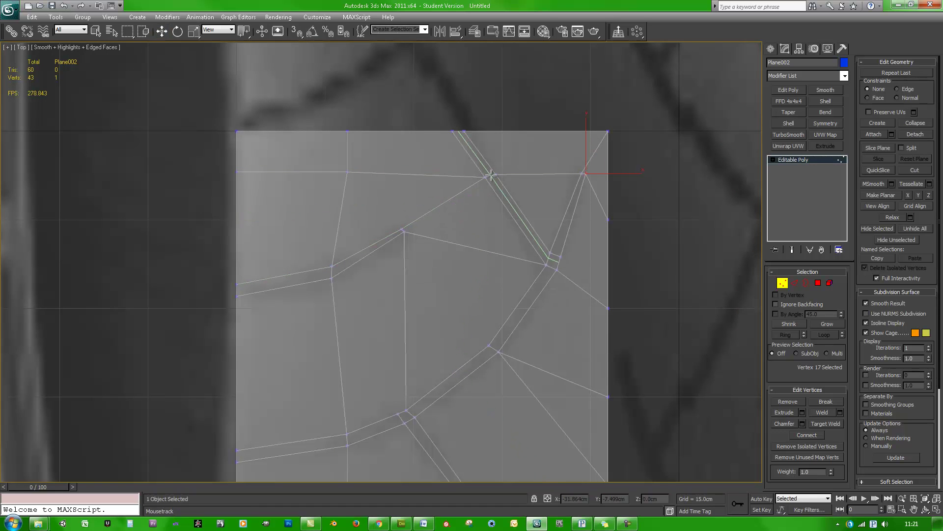
click(491, 175)
click(570, 204)
click(411, 414)
click(333, 272)
right_click(511, 232)
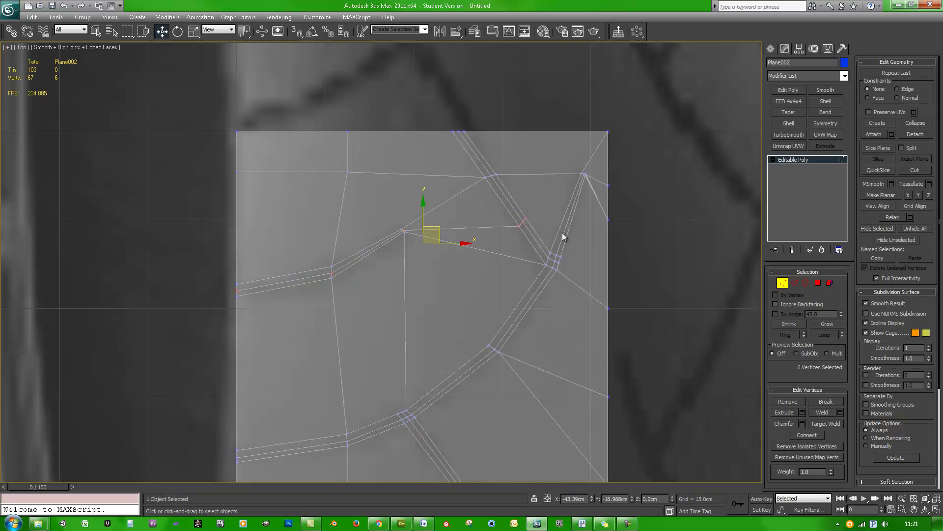
middle_drag(597, 221, 553, 259)
scroll(551, 248, up, 4)
scroll(545, 205, up, 2)
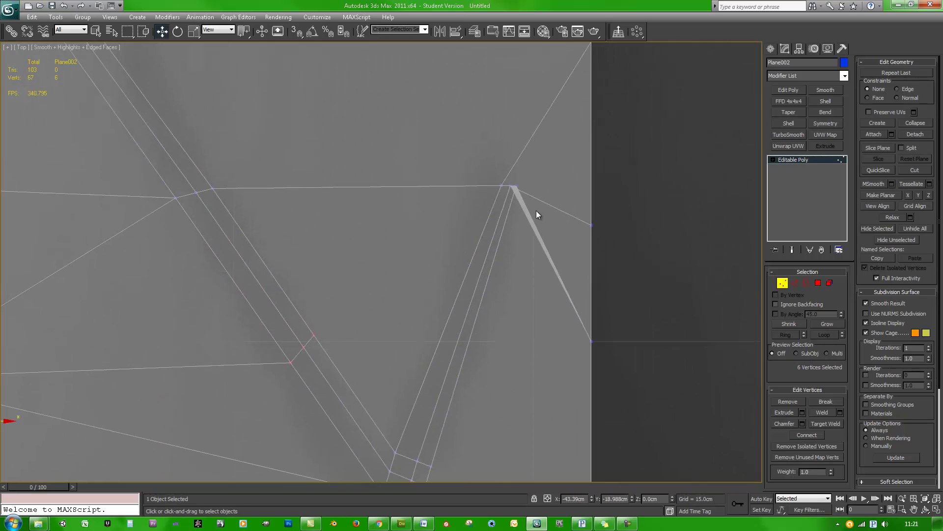
- Try to target weld the overlapping vertices at the right-hand groove's upper tip
drag(515, 184, 511, 182)
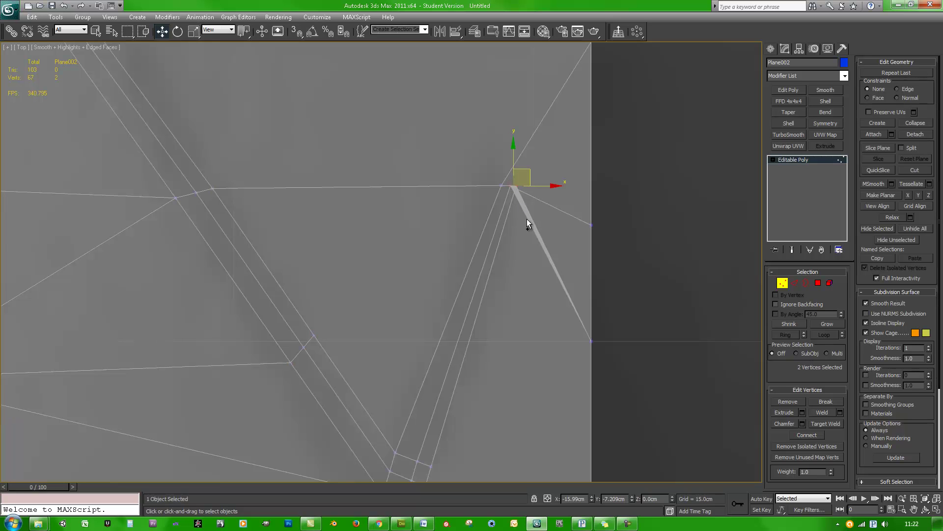
click(522, 205)
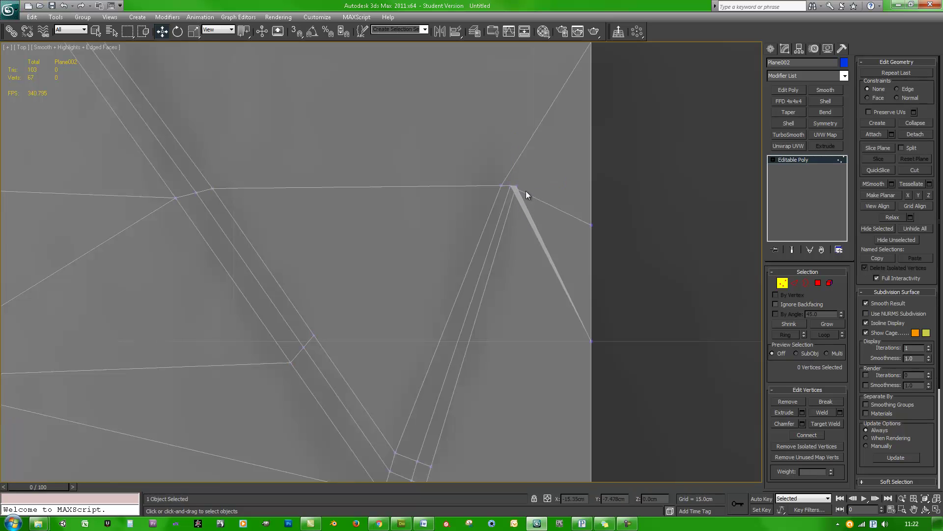
right_click(518, 187)
click(506, 278)
right_click(510, 196)
right_click(475, 249)
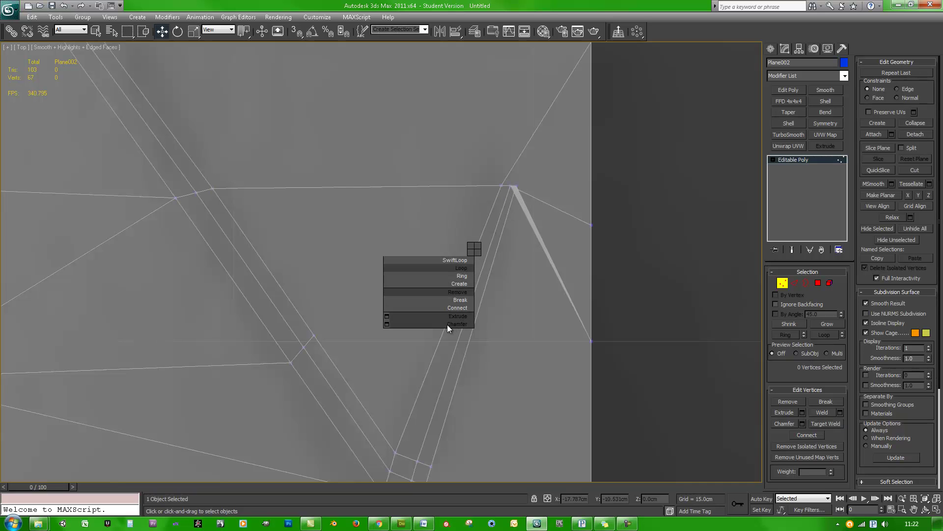
click(443, 341)
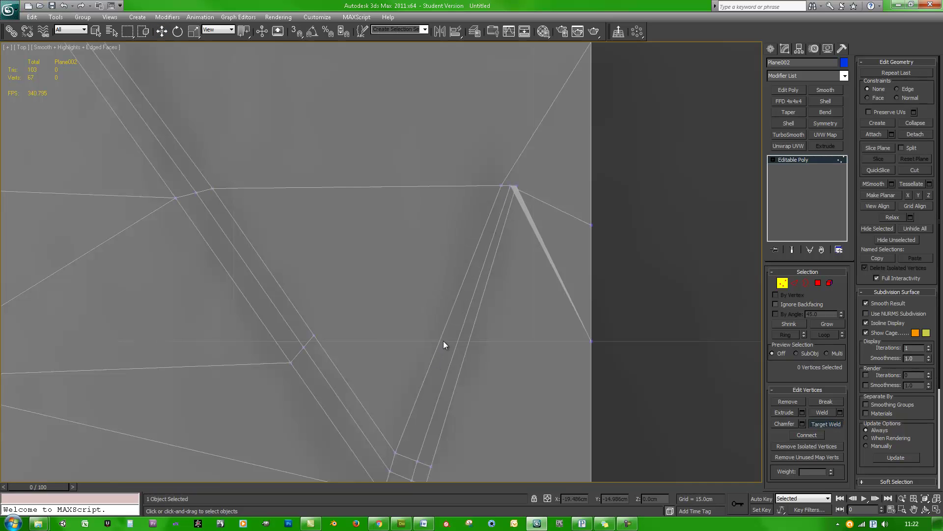
click(517, 186)
scroll(526, 193, down, 2)
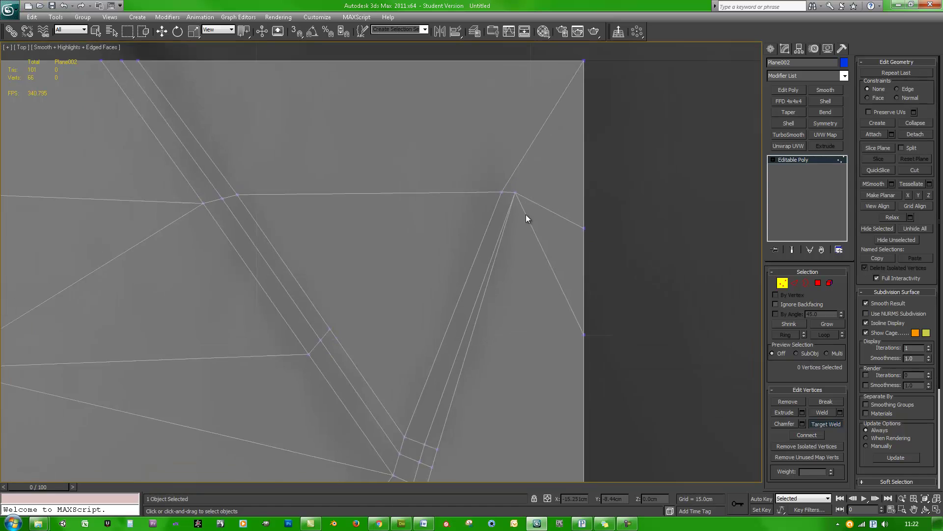
- Undo the last target weld at the right-hand groove's tip
key(2)
scroll(479, 338, down, 1)
middle_drag(480, 337, 514, 272)
middle_drag(555, 191, 545, 255)
key(ctrl+z)
- Move the outer vertex at the right-hand groove's upper tip slightly downward to remove the overlapping sliver face
scroll(540, 265, up, 2)
click(541, 204)
key(1)
click(543, 200)
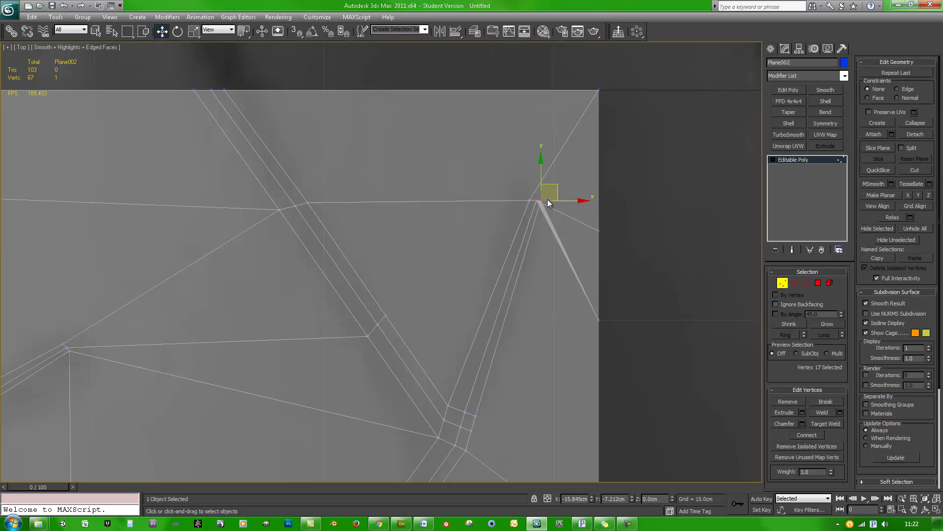
drag(558, 186, 559, 196)
middle_drag(528, 305, 559, 249)
scroll(559, 249, down, 5)
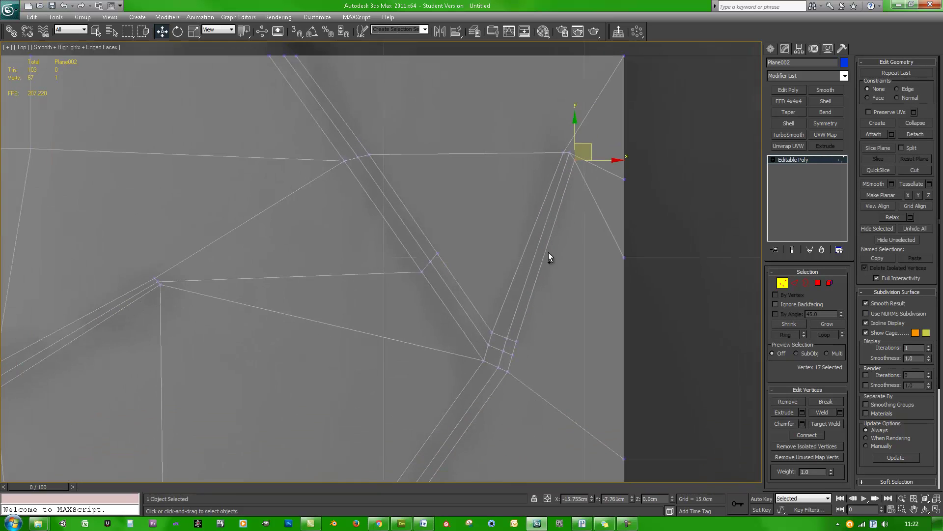
- Leave vertex editing, hide the unselected reference plane and turn off the tread plane's see-through display
scroll(521, 344, down, 1)
middle_drag(521, 344, 590, 284)
click(782, 283)
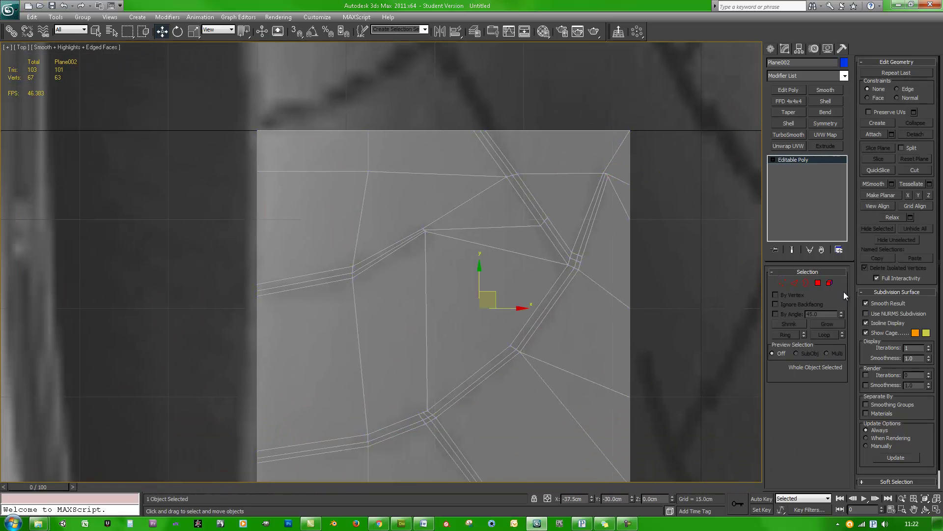
right_click(694, 278)
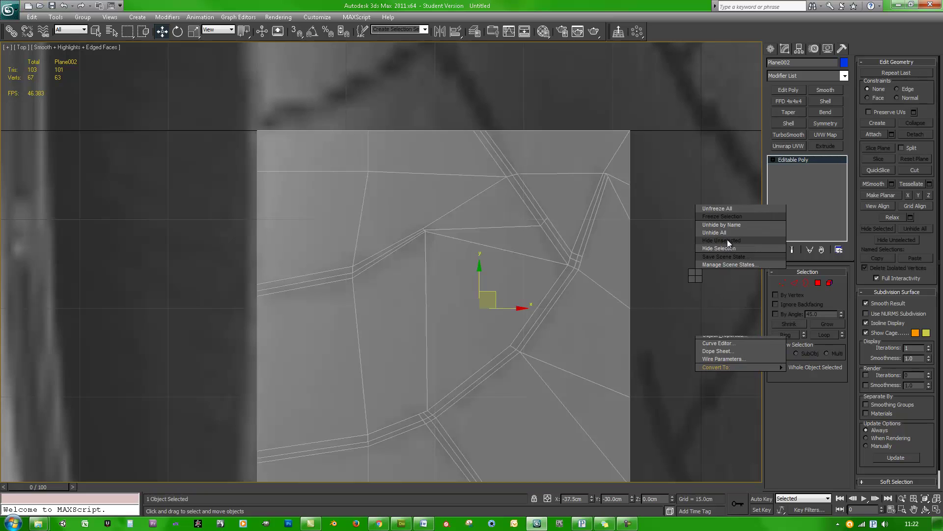
click(726, 246)
middle_drag(558, 277, 497, 270)
scroll(495, 270, down, 1)
key(alt+x)
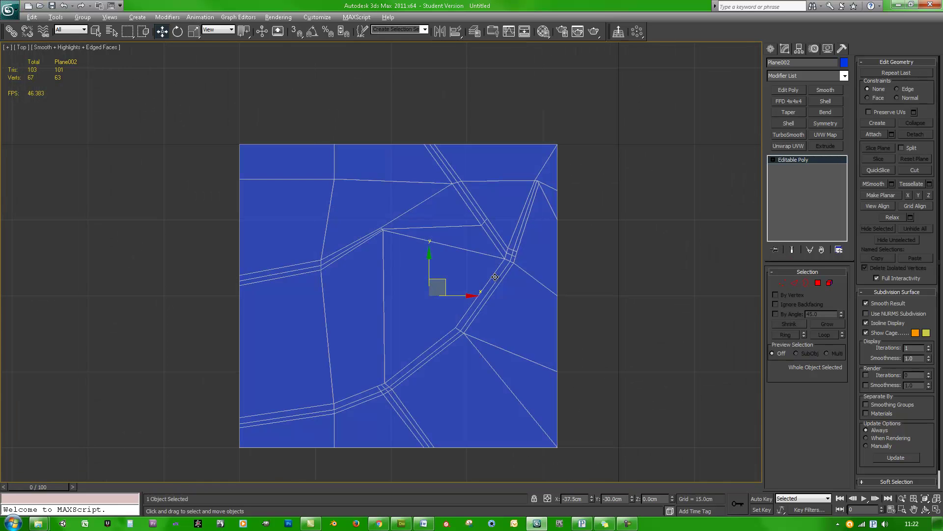
middle_drag(469, 306, 523, 292)
- Select all polygons of the tread plane and deselect the surfaces between the grooves so only the groove strips stay selected
click(817, 283)
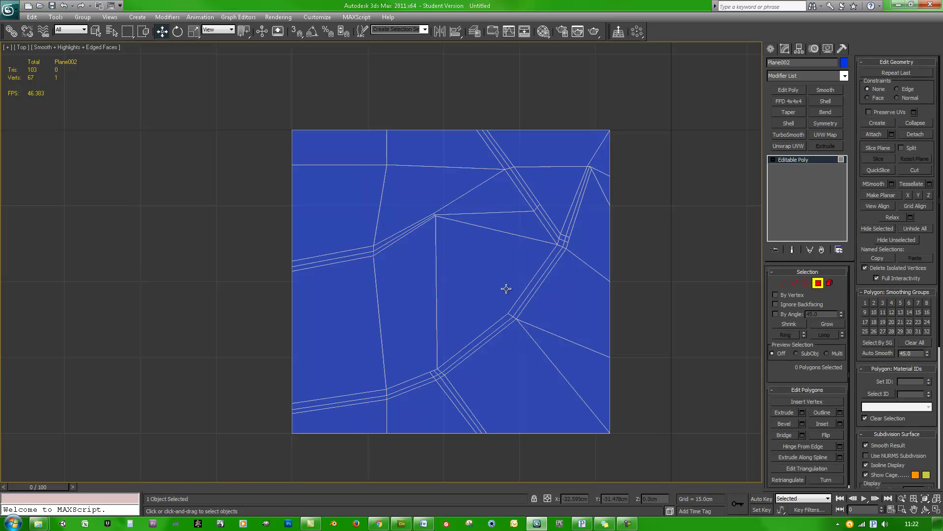
key(ctrl+a)
alt+drag(290, 105, 449, 187)
alt+drag(459, 132, 465, 256)
alt+drag(418, 316, 540, 441)
alt+drag(531, 385, 587, 119)
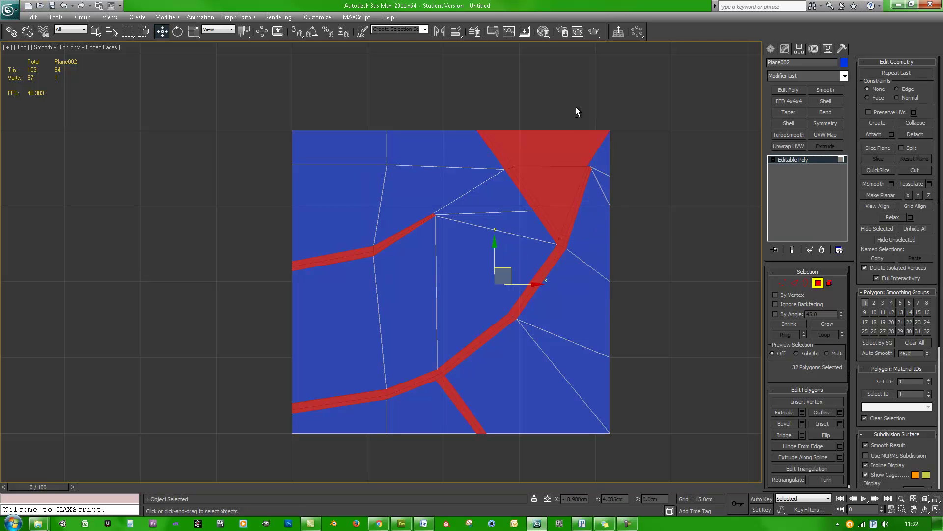
alt+drag(565, 176, 561, 182)
- Nudge the vertex at the right-hand groove's upper tip slightly outward to round off the tip
scroll(590, 167, up, 6)
key(1)
click(582, 185)
click(578, 184)
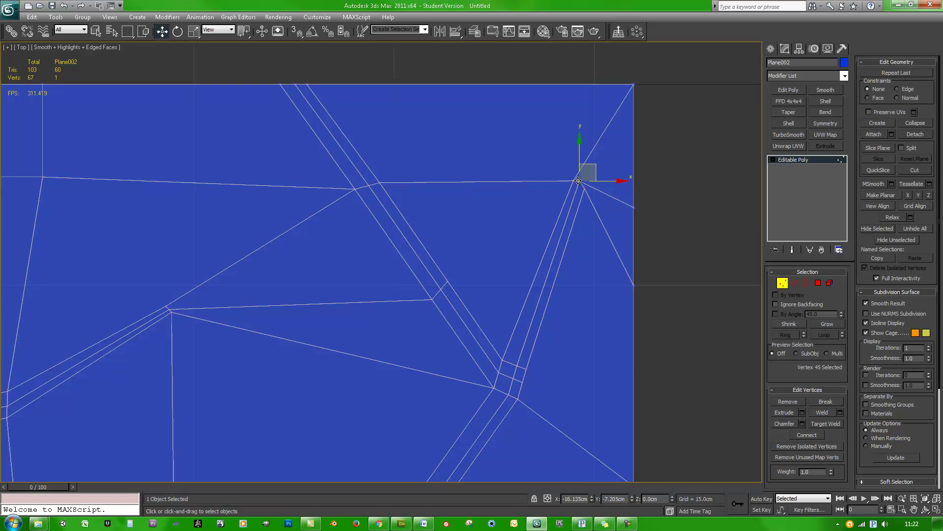
drag(580, 181, 583, 183)
- Extrude the selected groove polygons with a height of 0.0 cm in the perspective view
click(818, 283)
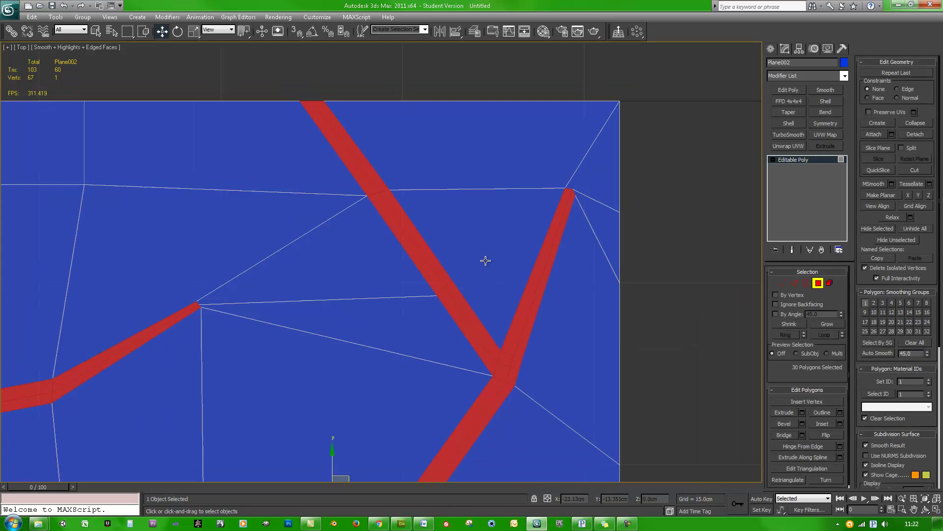
scroll(484, 261, down, 3)
middle_drag(453, 332, 528, 223)
scroll(497, 250, down, 1)
alt+middle_drag(416, 310, 466, 242)
key(p)
scroll(467, 242, down, 3)
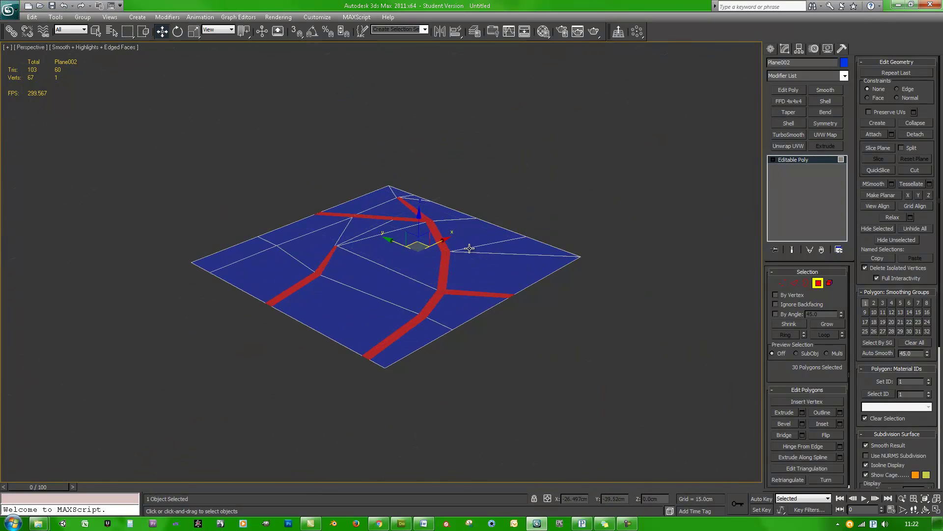
scroll(406, 274, up, 4)
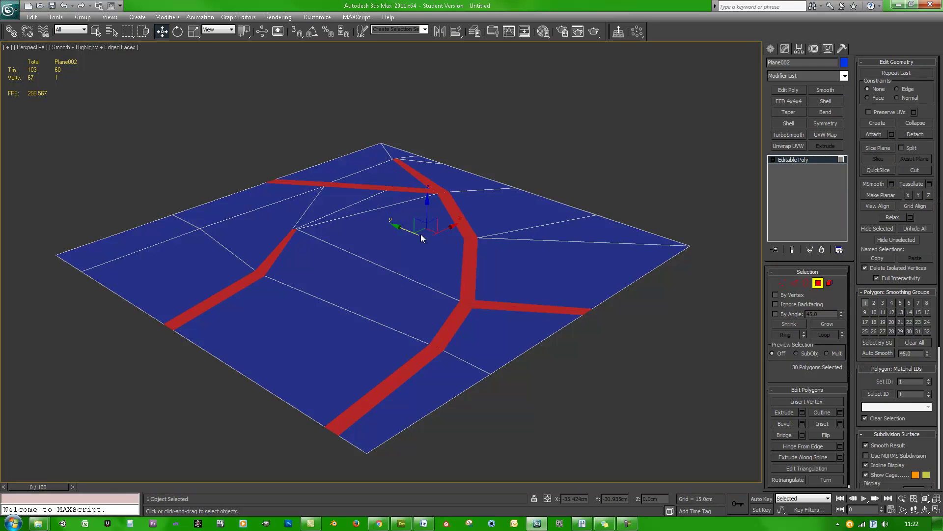
right_click(419, 252)
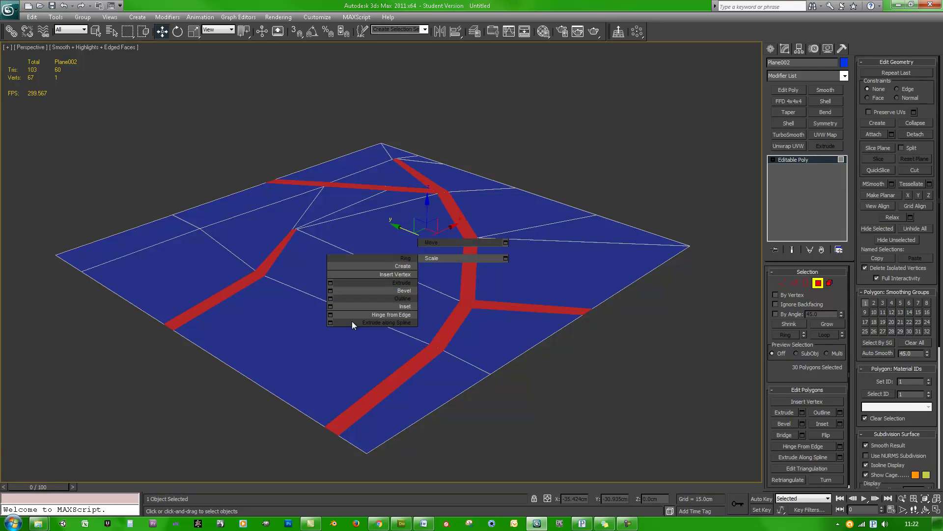
click(330, 282)
right_click(432, 257)
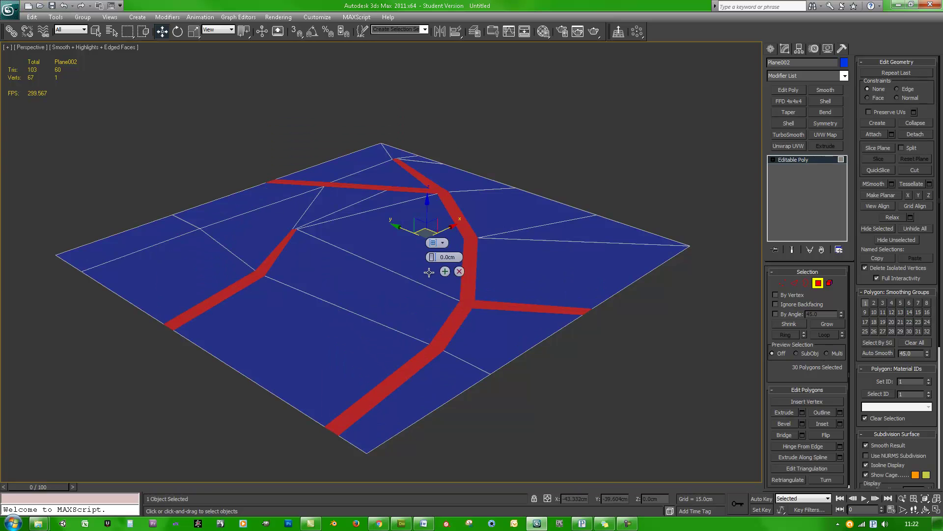
click(430, 271)
- Lower the extruded groove polygons slightly below the tread surface to give the grooves depth
alt+middle_drag(431, 271, 441, 261)
scroll(436, 250, up, 2)
scroll(436, 251, up, 3)
drag(410, 191, 410, 194)
mouse_move(436, 232)
alt+middle_down()
mouse_move(455, 250)
mouse_move(436, 244)
alt+middle_up()
- Use SwiftLoop to insert an edge loop around the side walls of each sunken groove
right_click(481, 252)
click(459, 263)
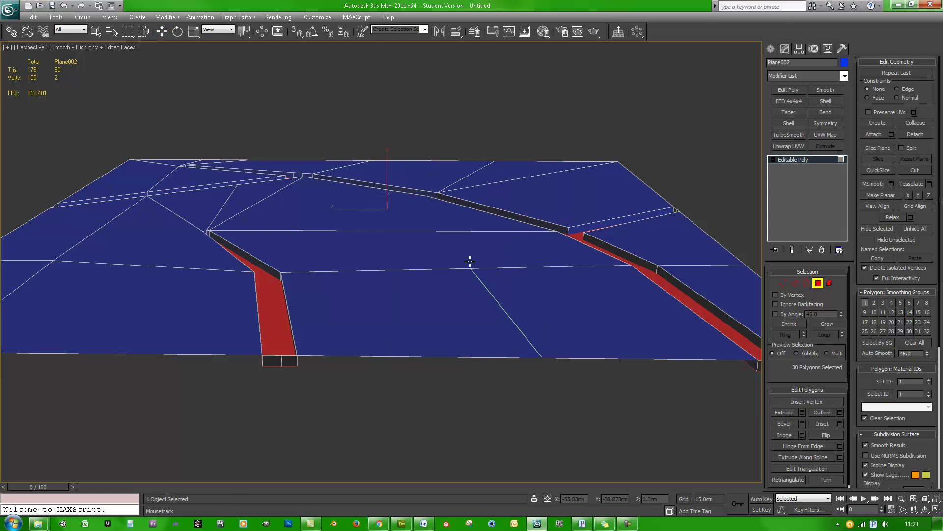
click(582, 236)
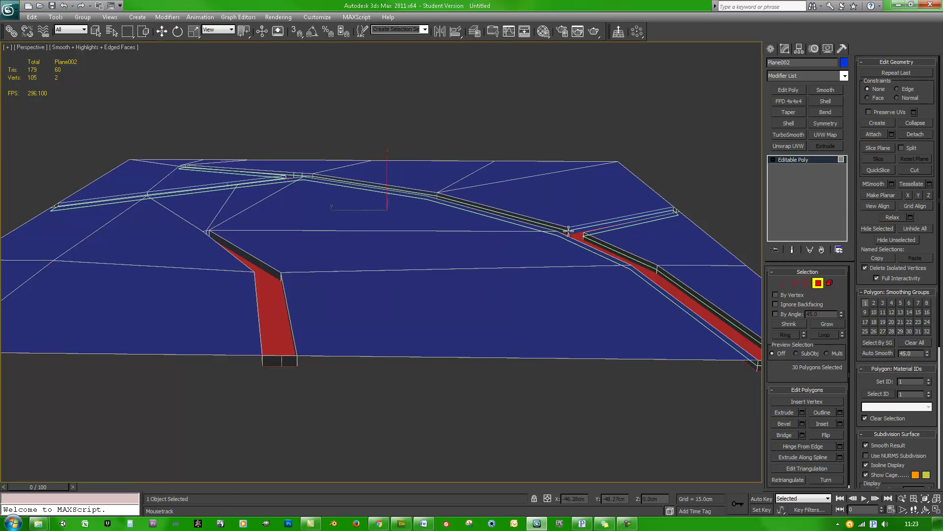
alt+middle_drag(284, 281, 289, 285)
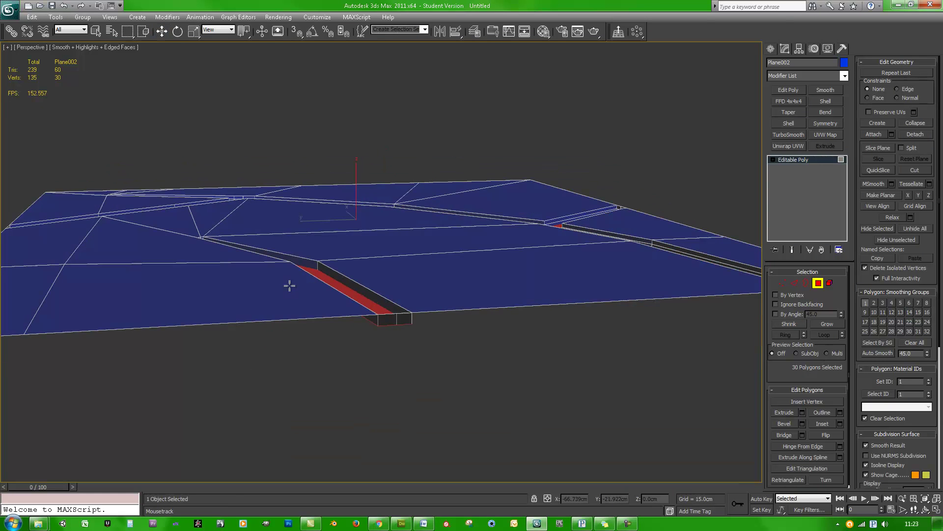
click(412, 318)
right_click(411, 317)
- Delete the end-cap polygons that close the grooves at the lower and upper borders of the tread plane
alt+middle_drag(611, 249, 532, 268)
alt+middle_drag(619, 270, 846, 282)
click(462, 319)
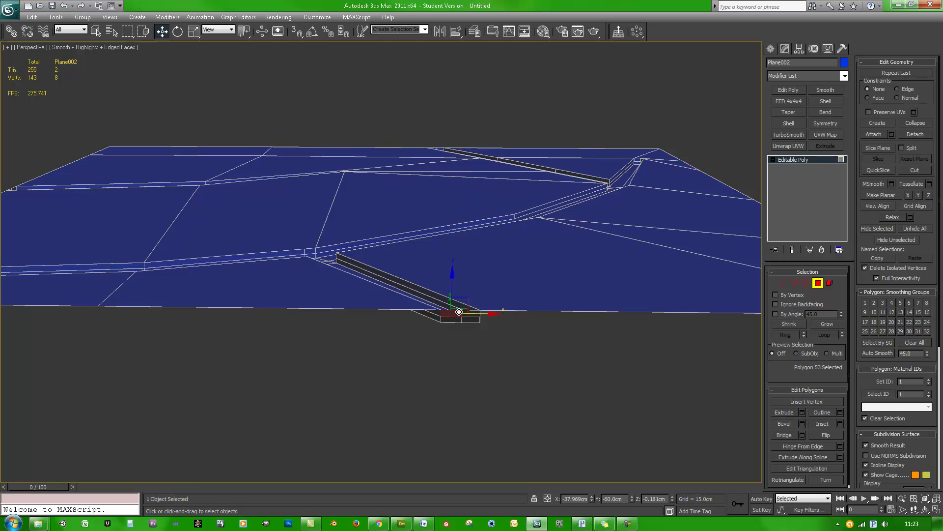
key(Delete)
alt+middle_drag(459, 320, 473, 242)
scroll(585, 183, up, 3)
scroll(585, 182, up, 3)
alt+middle_drag(585, 183, 572, 147)
scroll(509, 135, down, 2)
middle_drag(508, 138, 508, 158)
drag(394, 200, 394, 201)
key(Delete)
- Align the outer right vertices at the lower groove's open end horizontally with the matching upper-border groove vertices using vertex snap
scroll(445, 213, down, 5)
alt+middle_drag(446, 213, 461, 344)
key(t)
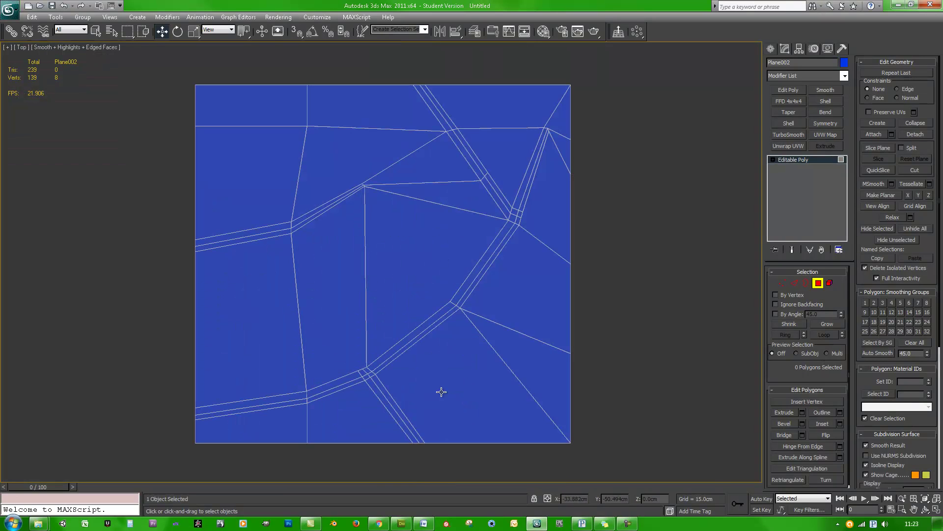
middle_drag(450, 403, 459, 396)
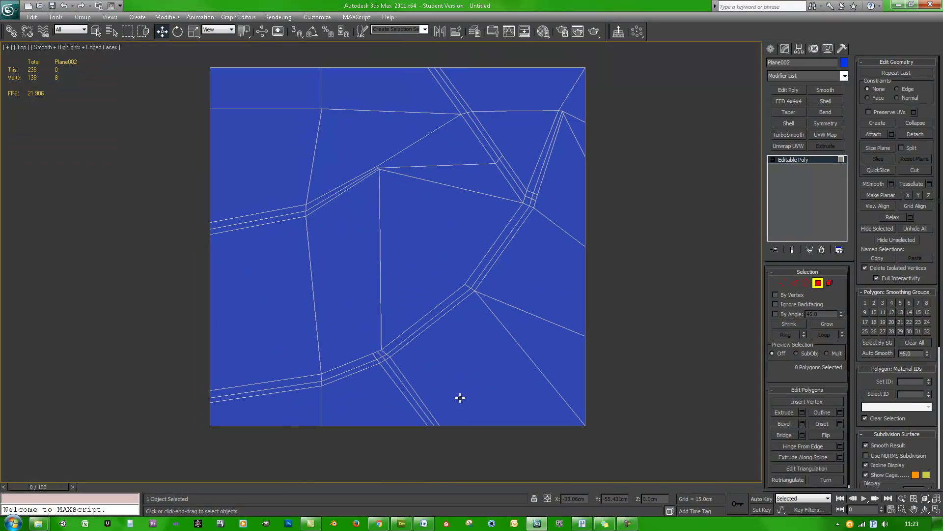
click(782, 284)
middle_drag(468, 455, 474, 440)
drag(447, 394, 447, 391)
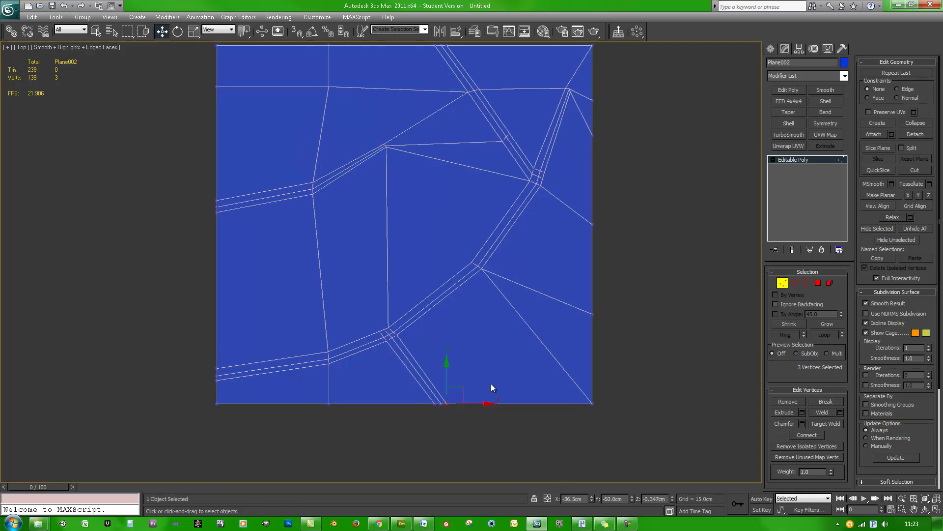
middle_drag(482, 386, 497, 404)
key(s)
drag(488, 417, 449, 60)
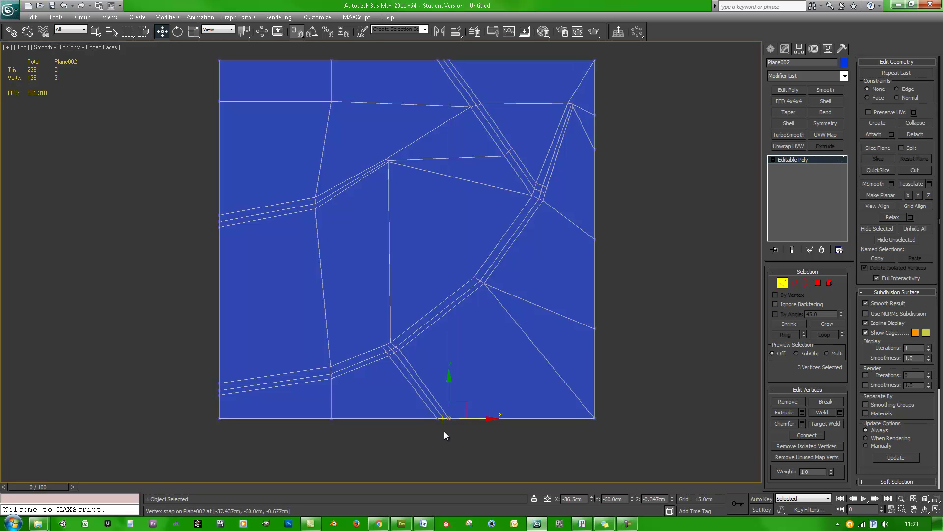
- Snap the middle and left vertices of the lower groove's open end into line with their upper-border counterparts
click(444, 414)
drag(446, 416, 444, 57)
right_click(444, 57)
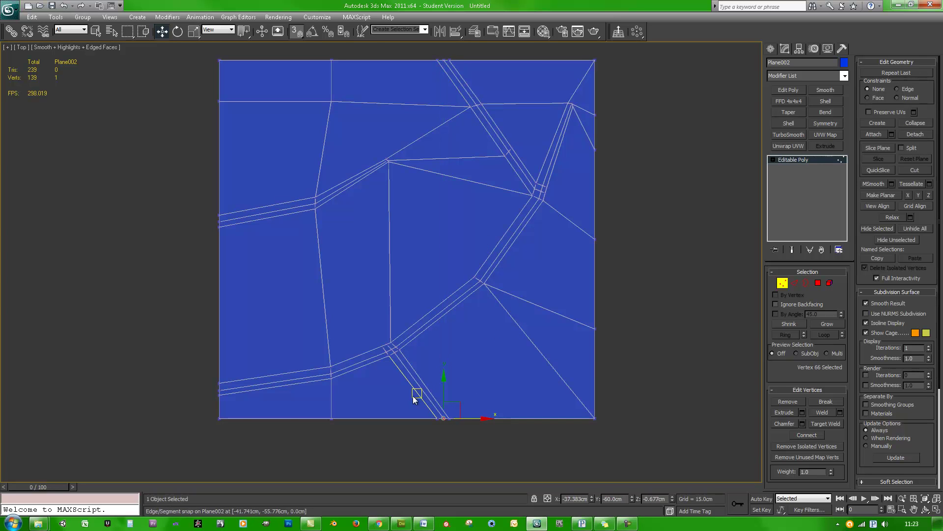
drag(438, 423, 438, 58)
middle_drag(498, 403, 472, 341)
key(shift+z)
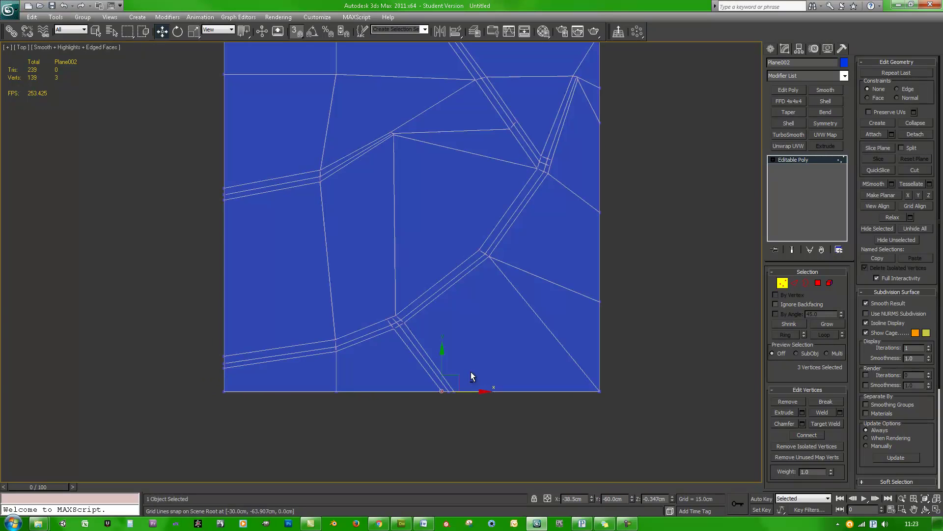
- Move only the tread plane's pivot down from its centre to its lower border at Y -60 cm with snapping
click(782, 283)
scroll(612, 280, down, 3)
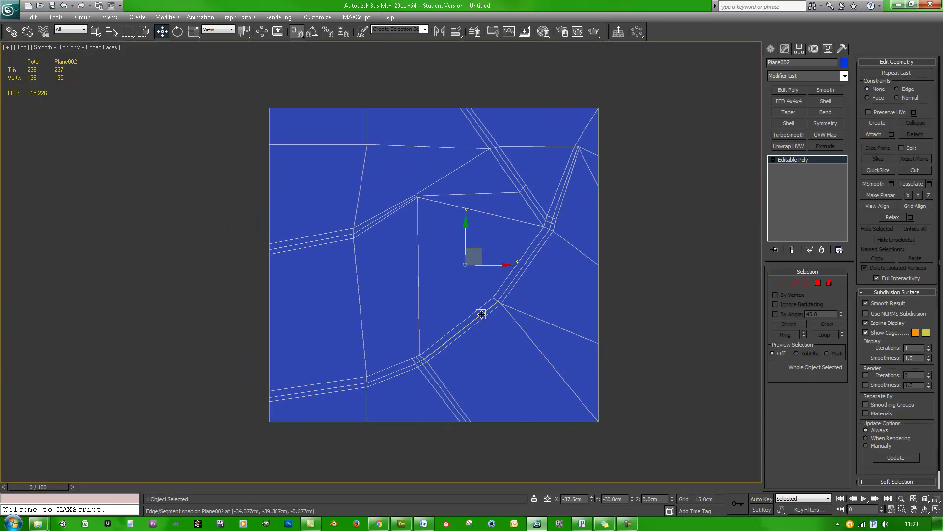
middle_drag(480, 313, 541, 305)
middle_drag(702, 245, 689, 245)
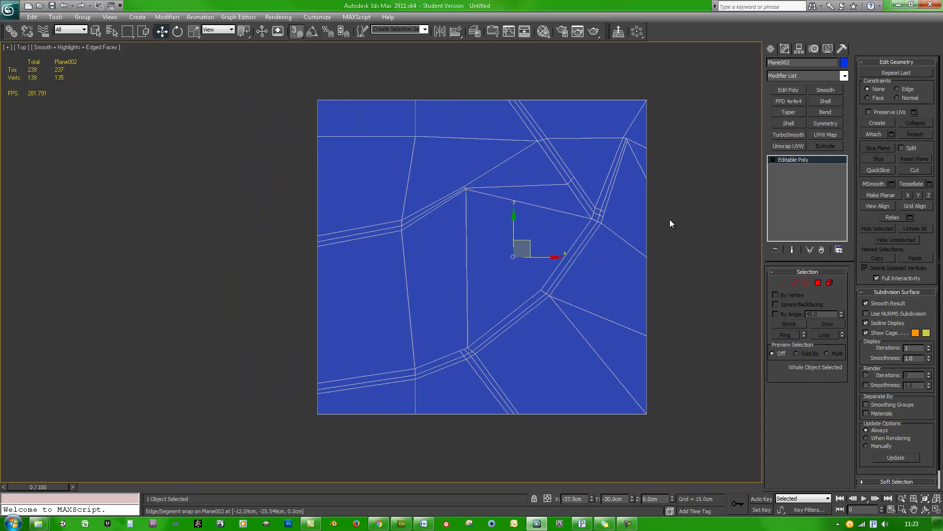
click(800, 48)
click(815, 111)
middle_drag(515, 230, 500, 206)
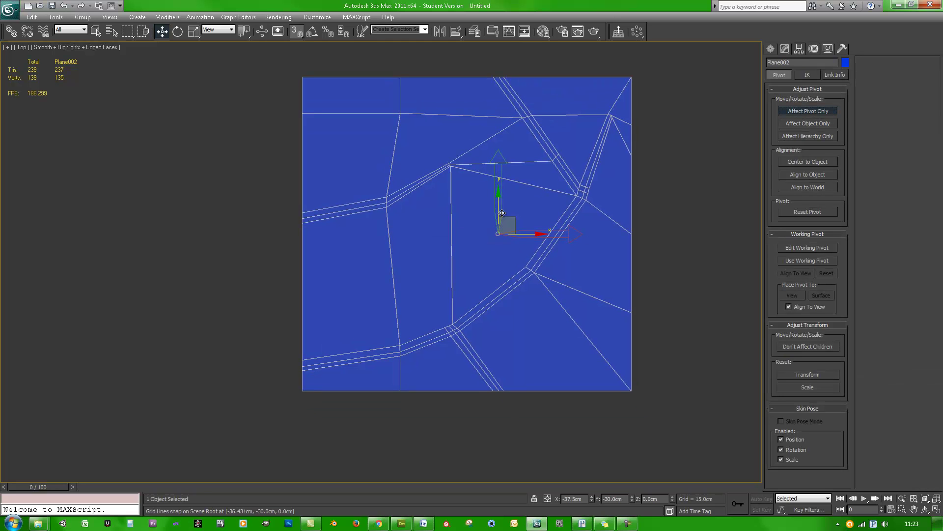
drag(498, 234, 457, 390)
middle_drag(621, 336, 611, 354)
scroll(621, 333, up, 1)
click(814, 114)
- Clone the tread plane upward so the copy's lower border snaps onto the original's upper border
middle_drag(522, 249, 478, 293)
scroll(483, 284, down, 1)
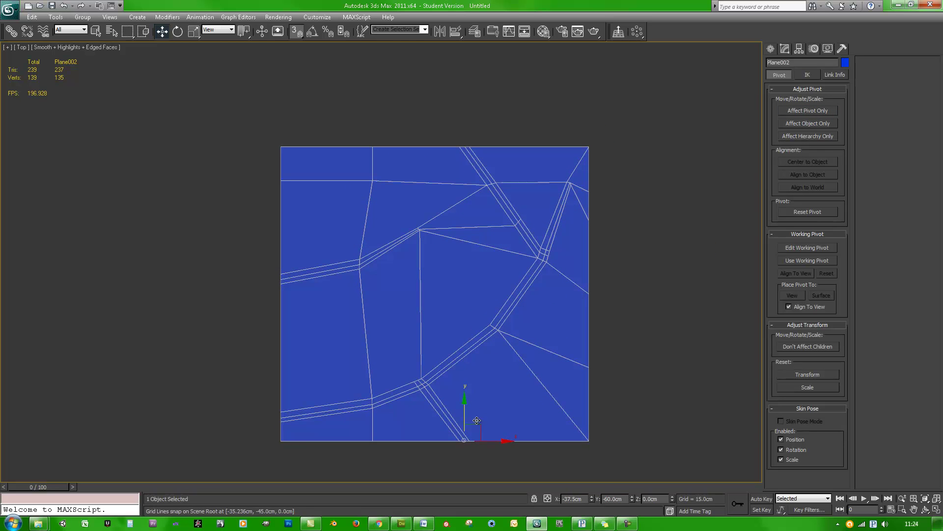
mouse_move(470, 434)
shift+mouse_down()
mouse_move(469, 114)
mouse_move(469, 142)
shift+mouse_up()
click(472, 303)
middle_drag(516, 162, 518, 232)
- Attach the original tread plane to its copy
click(785, 49)
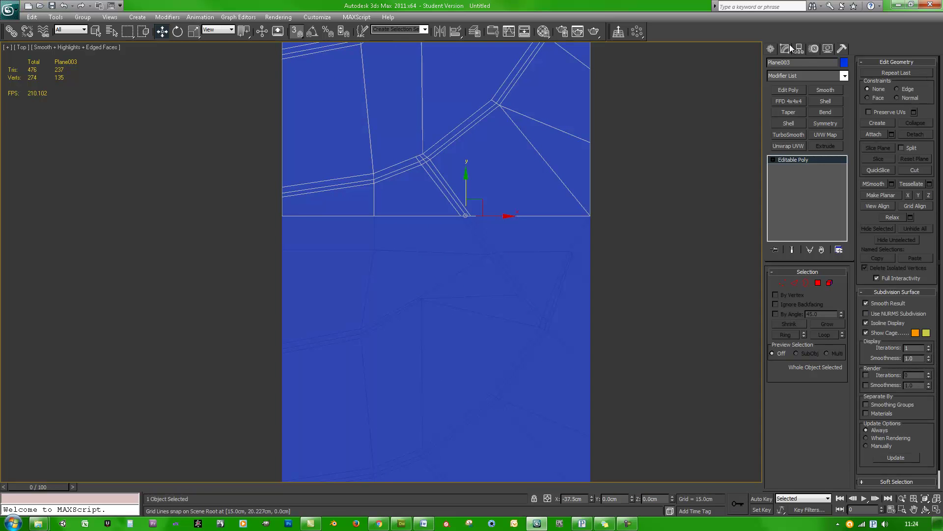
click(883, 132)
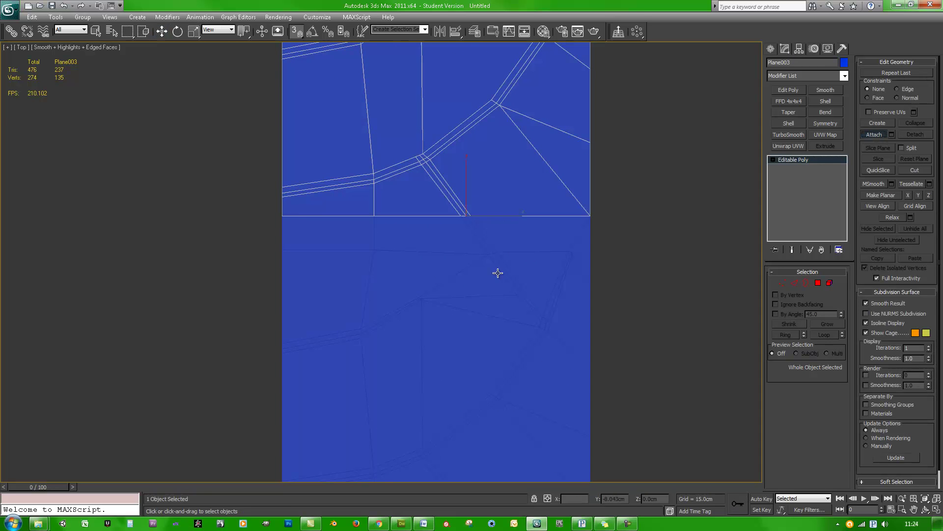
click(480, 277)
- Weld the overlapping vertices along the seam between the two tread sections and check the joined points
click(782, 283)
key(w)
drag(597, 220, 265, 210)
alt+middle_drag(323, 226, 414, 241)
scroll(514, 257, up, 10)
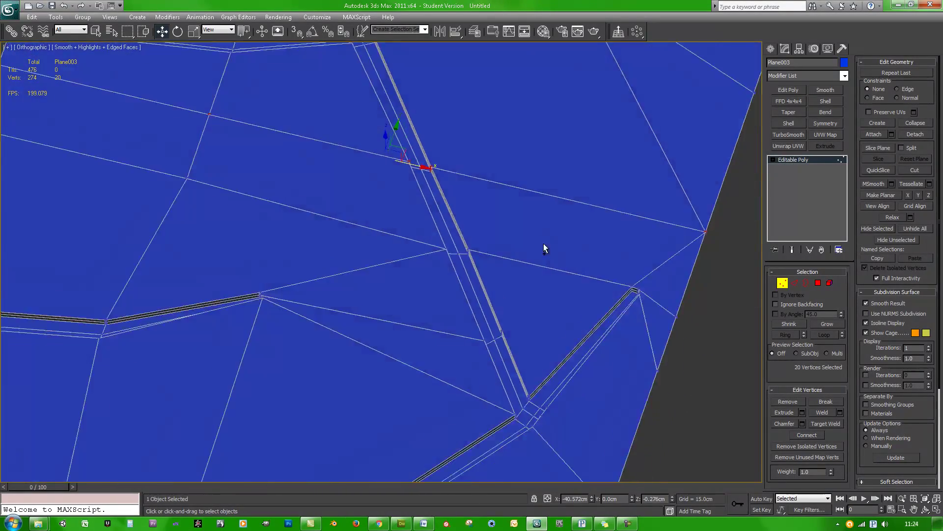
alt+middle_drag(543, 248, 551, 254)
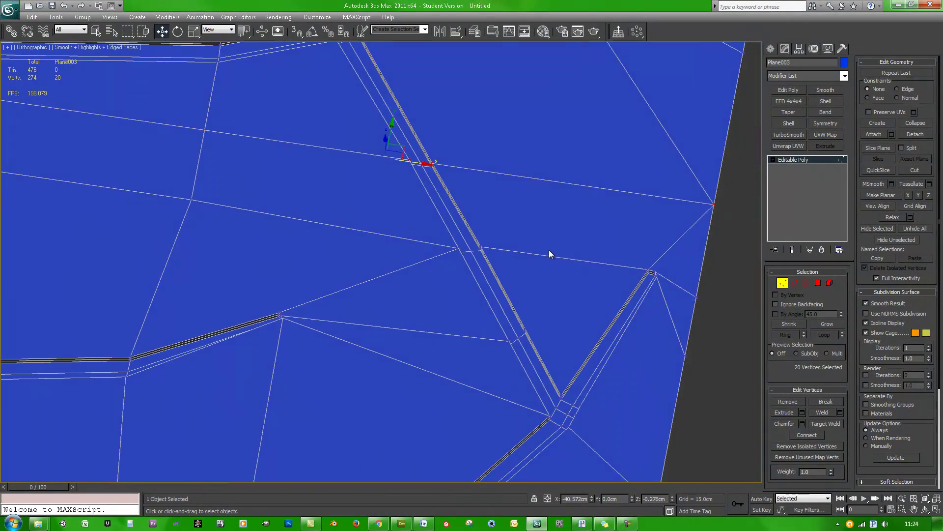
mouse_move(503, 217)
middle_down()
mouse_move(520, 258)
mouse_move(489, 247)
mouse_move(491, 228)
mouse_move(516, 236)
mouse_move(567, 225)
mouse_move(411, 210)
mouse_move(493, 228)
mouse_move(307, 234)
middle_up()
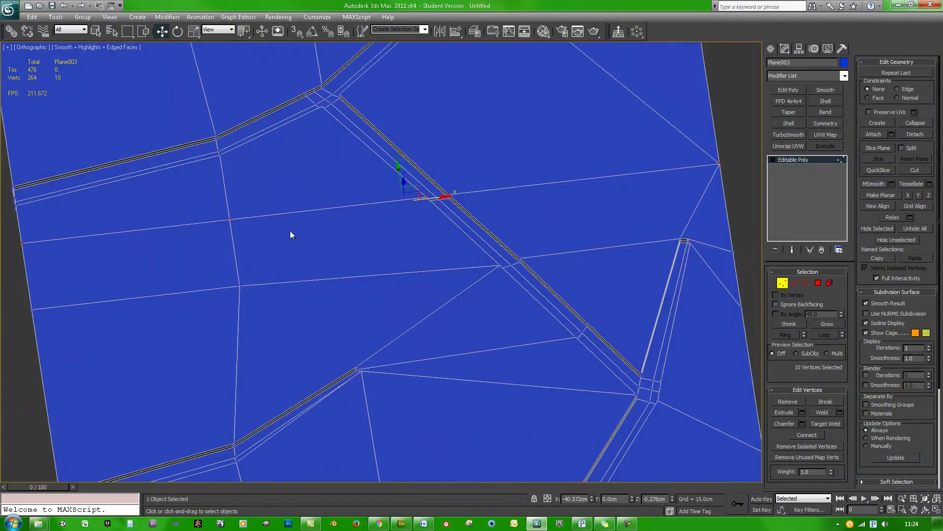
click(230, 219)
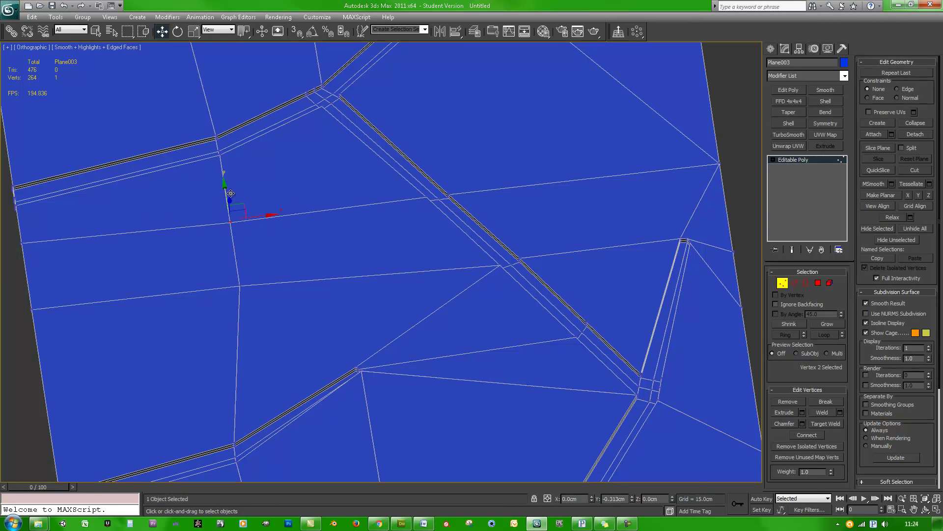
click(718, 164)
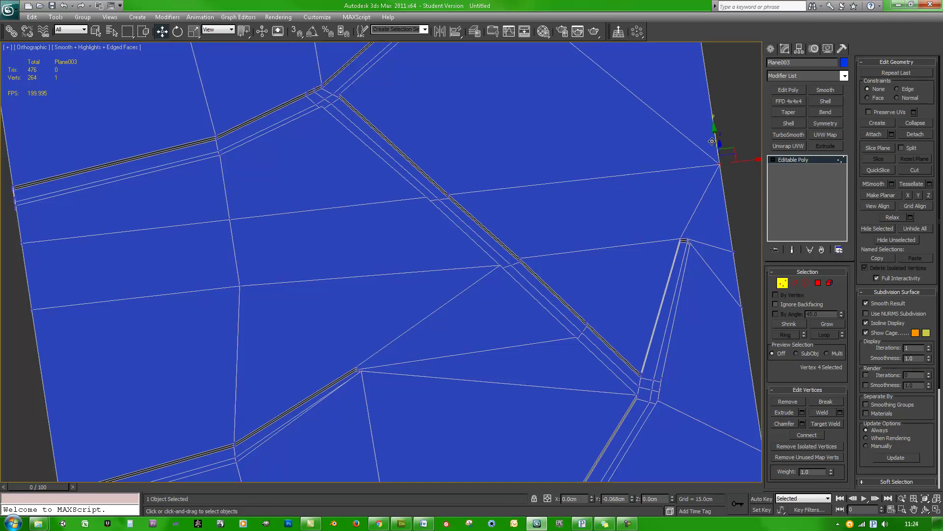
click(782, 283)
- Centre the pivot on the two-section tread strip and snap it down to the lower border at Y -60 cm
key(t)
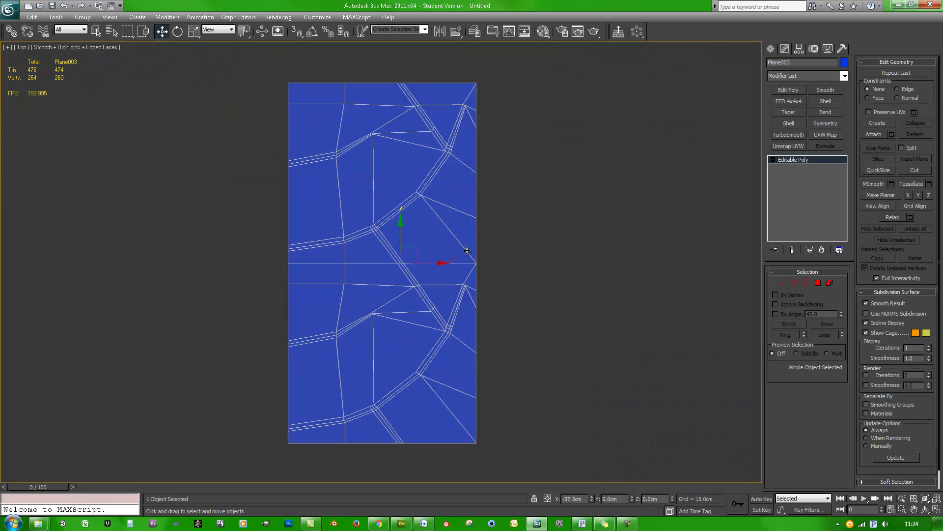
middle_drag(467, 250, 474, 260)
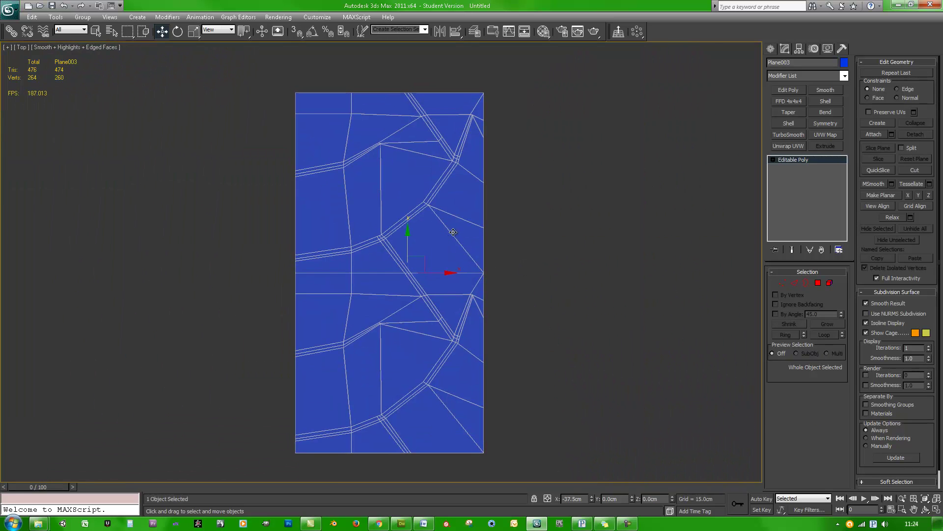
click(799, 48)
click(816, 111)
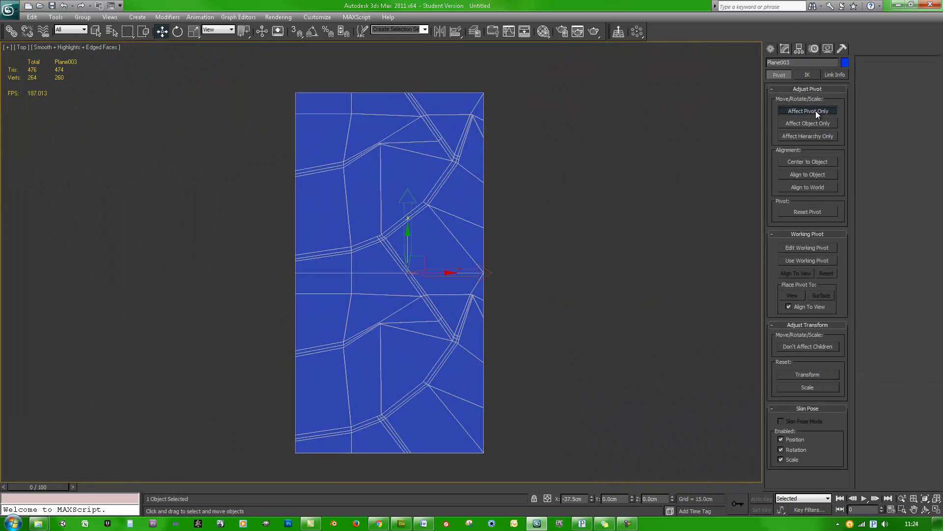
click(816, 162)
scroll(499, 220, down, 1)
key(s)
drag(440, 176, 440, 336)
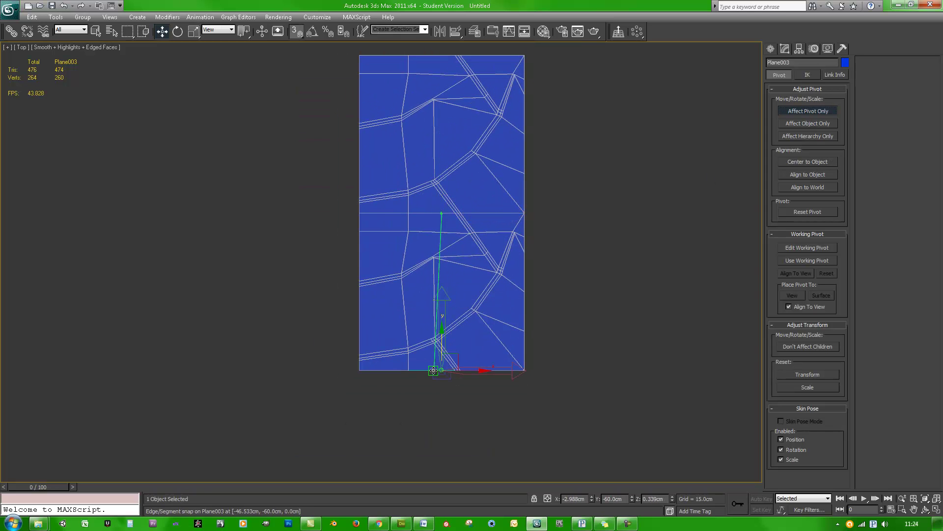
scroll(575, 257, down, 2)
click(803, 112)
- Clone the two-section strip upward so its lower border snaps to Y 60 cm, and attach the original to the copy
middle_drag(664, 184, 655, 199)
scroll(491, 366, down, 1)
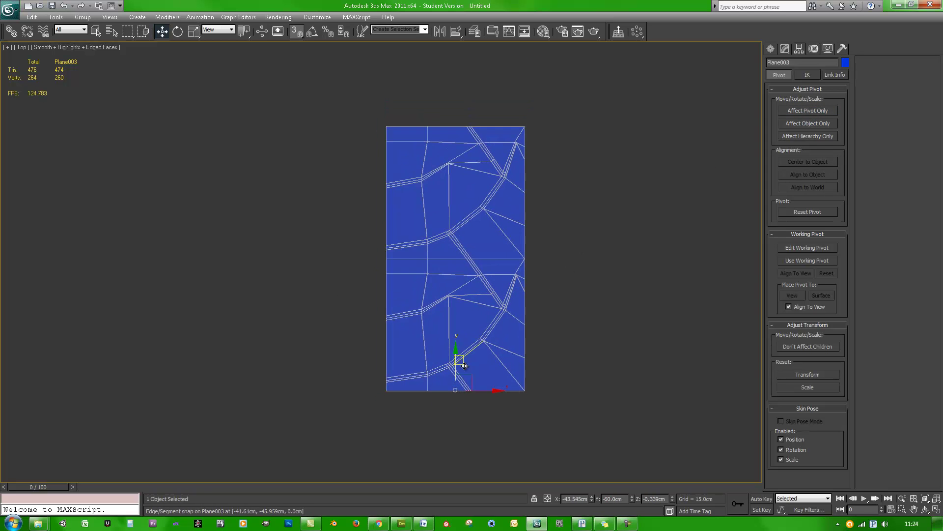
mouse_move(456, 359)
shift+mouse_down()
mouse_move(456, 74)
mouse_move(462, 126)
shift+mouse_up()
click(472, 304)
middle_drag(526, 138, 515, 237)
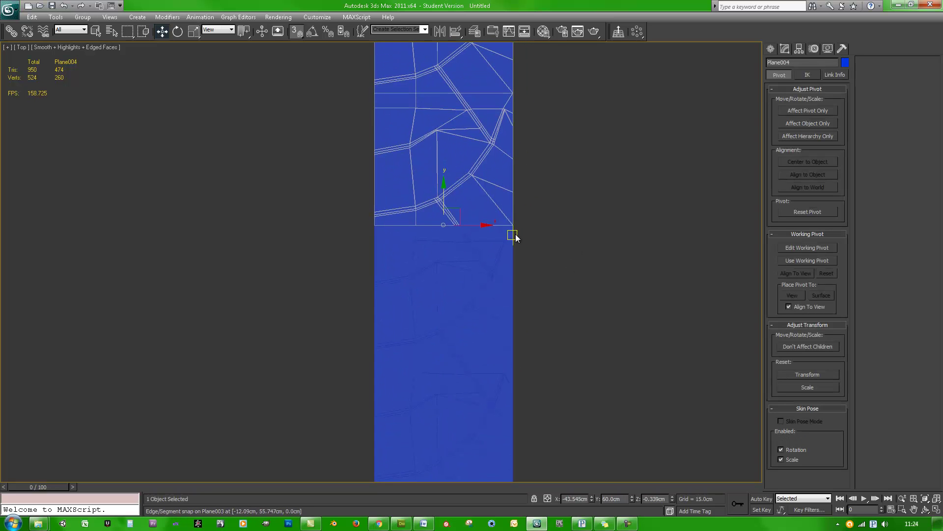
click(785, 51)
click(881, 134)
click(484, 303)
- Weld the overlapping vertices along the seam at Y 60 cm in the four-section strip
middle_drag(508, 232, 512, 251)
key(1)
drag(529, 250, 362, 243)
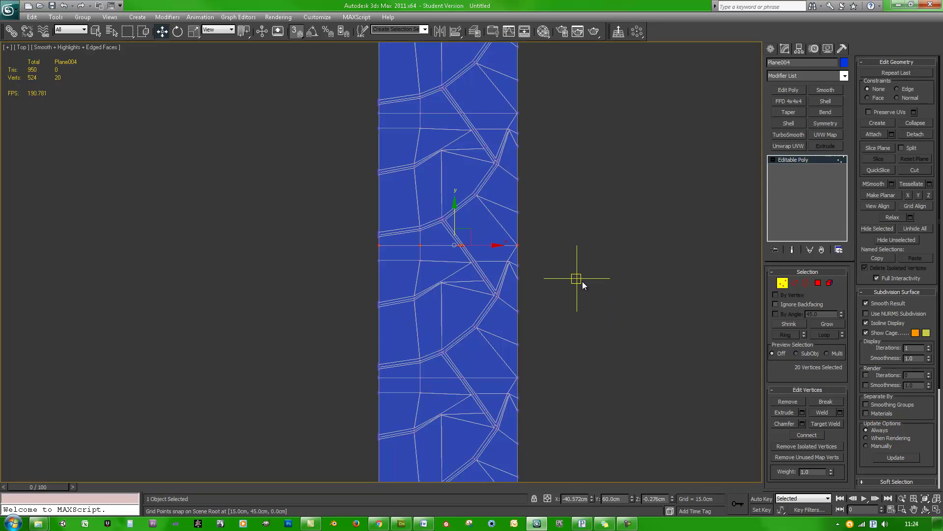
scroll(543, 251, down, 4)
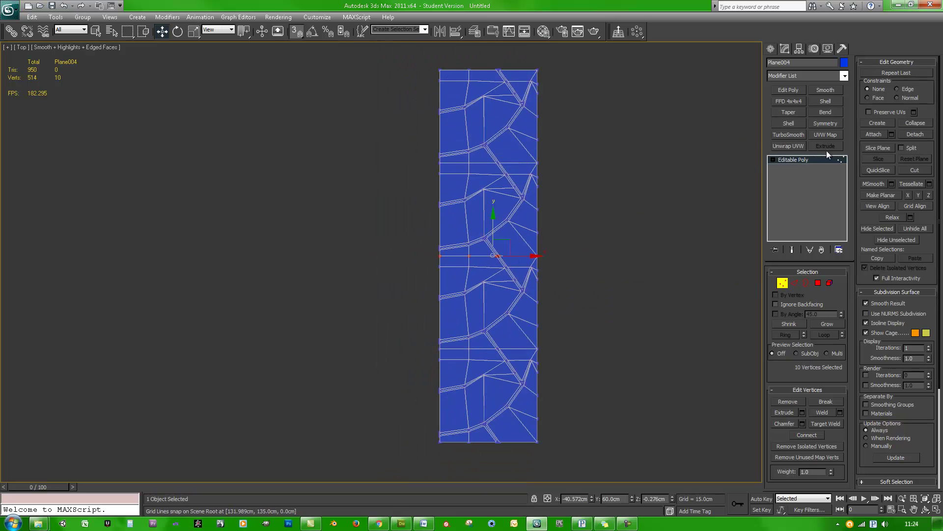
click(783, 284)
- Move only the four-section strip's pivot down from the middle seam to its lower border with snapping
click(799, 48)
click(811, 111)
middle_drag(513, 314, 503, 282)
scroll(503, 282, down, 1)
drag(481, 194, 481, 366)
scroll(604, 305, down, 1)
scroll(625, 311, down, 1)
click(808, 110)
- Clone the four-section strip upward so its lower border snaps to Y 180 cm, and attach the original to the copy
mouse_move(499, 422)
shift+mouse_down()
mouse_move(497, 116)
mouse_move(496, 151)
mouse_move(510, 145)
shift+mouse_up()
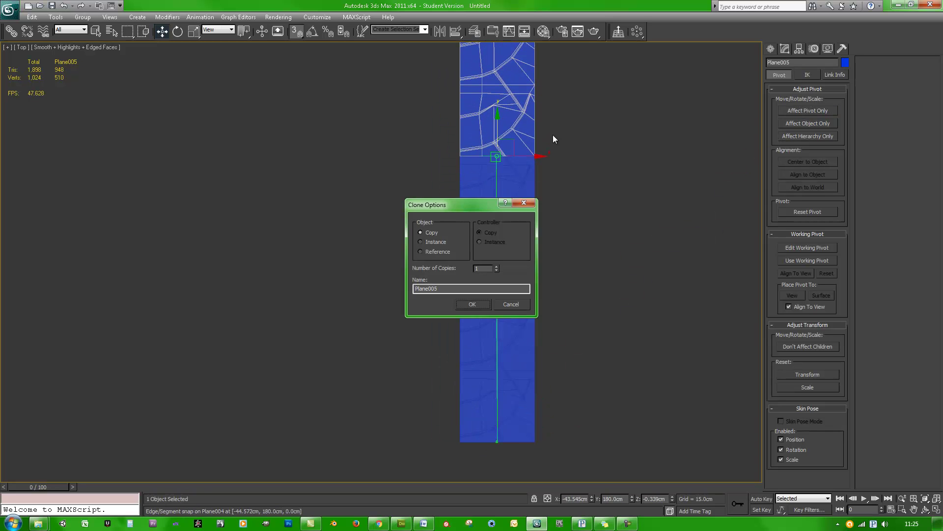
click(475, 303)
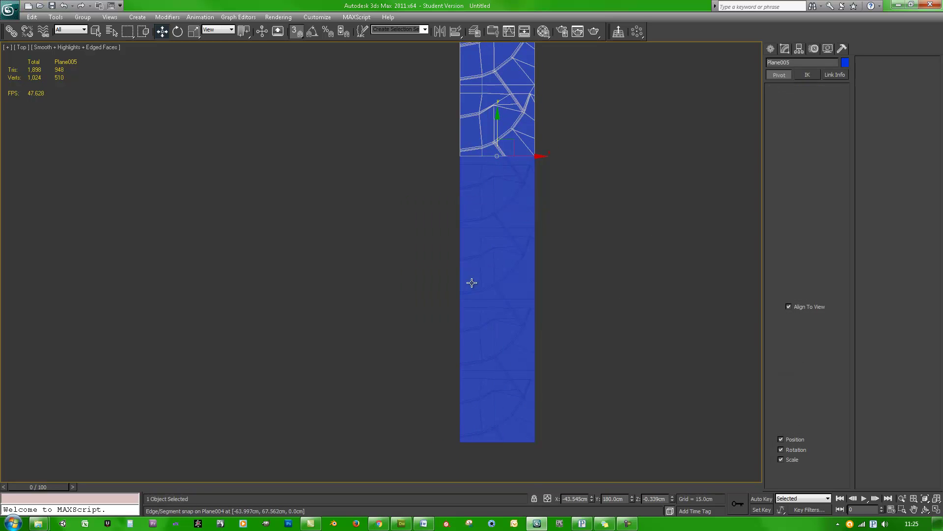
click(787, 47)
click(873, 137)
click(518, 295)
- Weld the overlapping vertices along the seam at Y 180 cm in the eight-section strip
scroll(518, 257, up, 5)
key(1)
drag(610, 176, 319, 168)
middle_drag(509, 197, 508, 233)
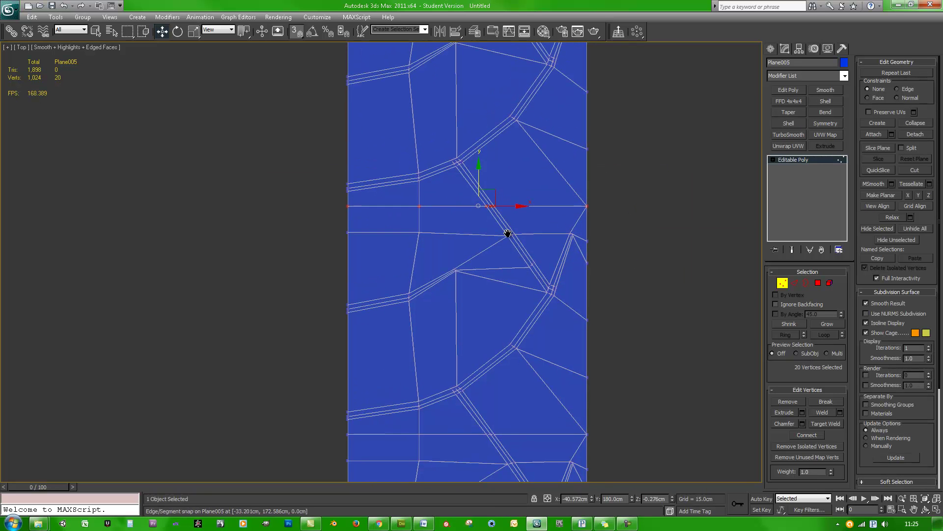
click(782, 282)
scroll(511, 194, down, 5)
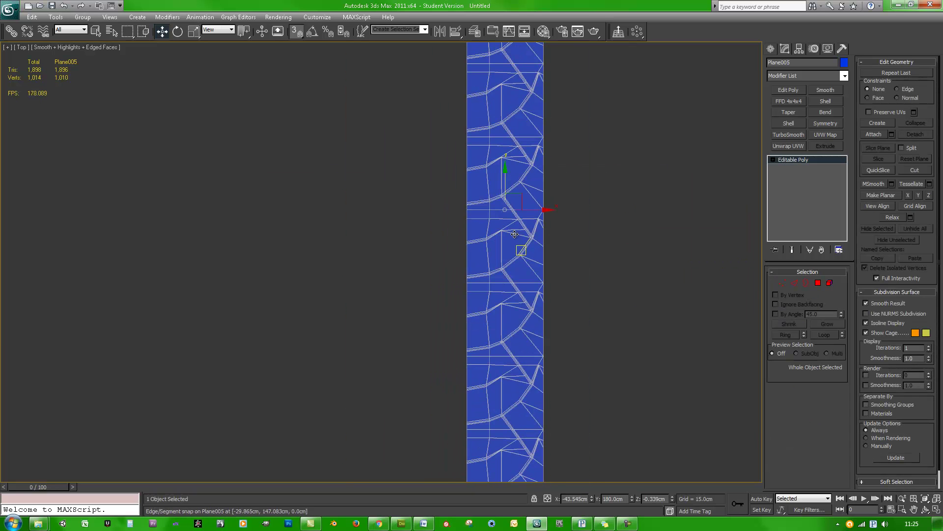
scroll(510, 190, up, 3)
scroll(511, 171, down, 6)
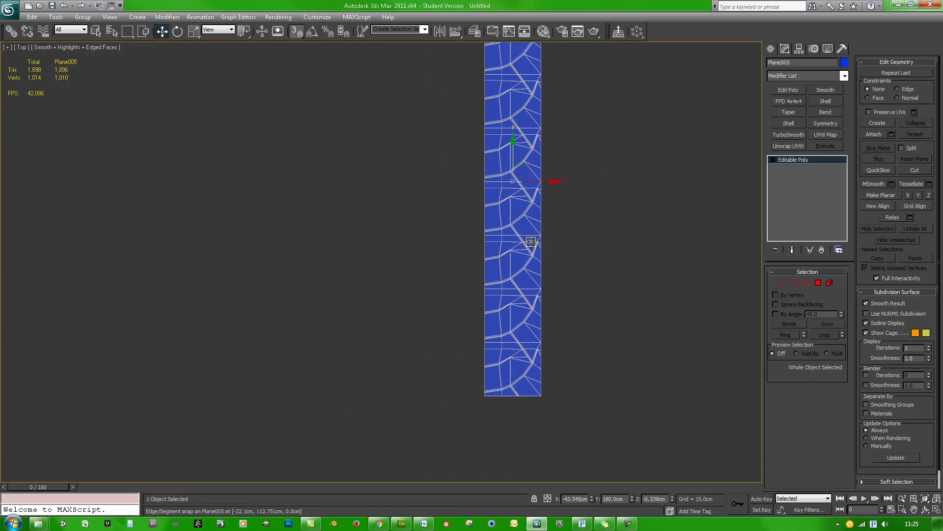
- Snap only the eight-section strip's pivot down to its lower border at Y -60 cm
click(800, 48)
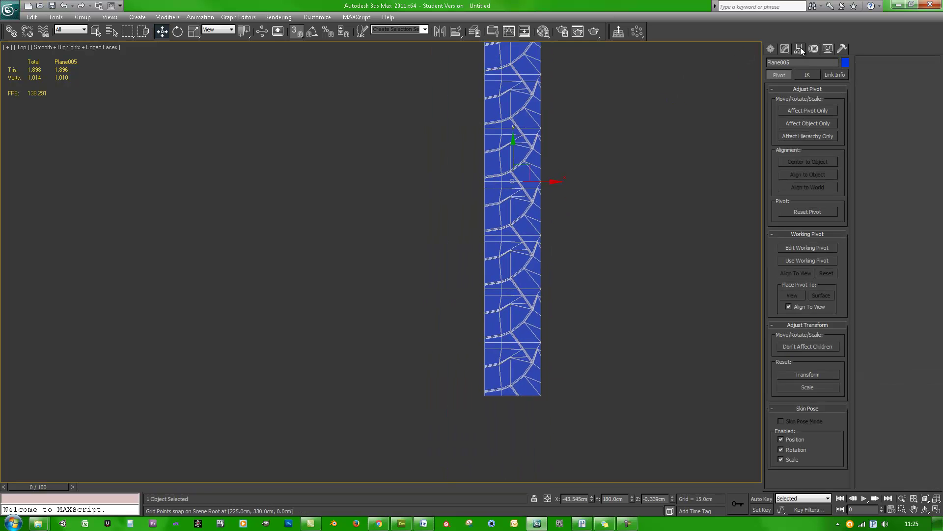
click(808, 111)
drag(512, 156, 510, 399)
click(814, 109)
scroll(595, 179, down, 3)
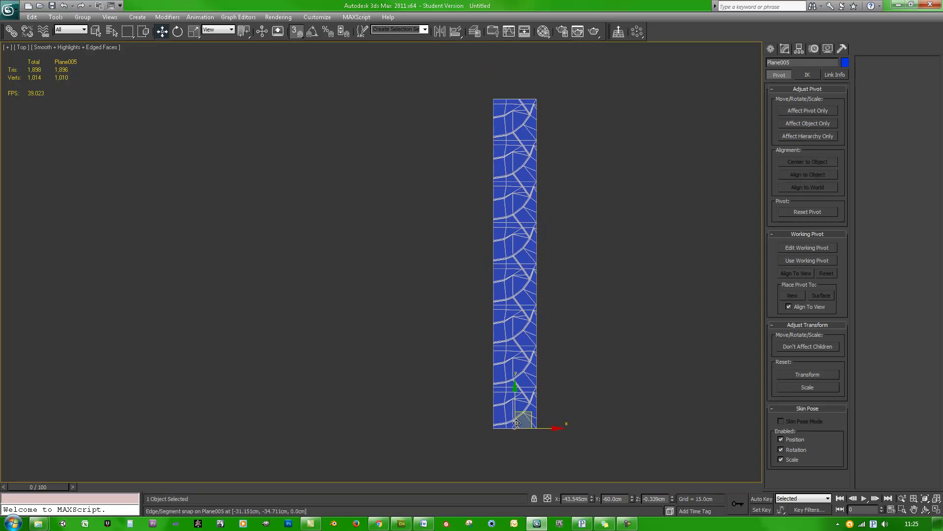
- Clone the eight-section strip upward so its lower border snaps to Y 420 cm, and attach the original to the copy
mouse_move(513, 403)
shift+mouse_down()
mouse_move(506, 49)
mouse_move(504, 90)
shift+mouse_up()
click(477, 305)
middle_drag(556, 108, 545, 246)
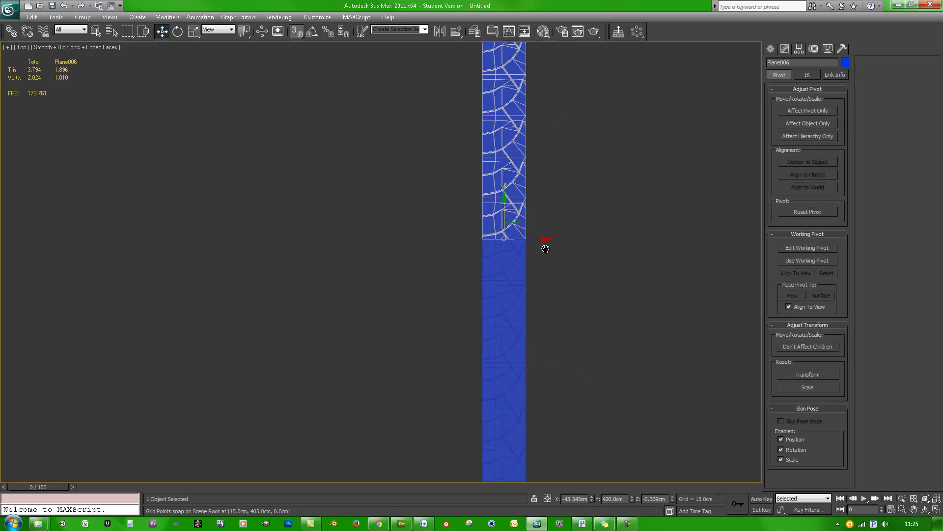
scroll(544, 247, up, 3)
key(s)
scroll(511, 248, up, 2)
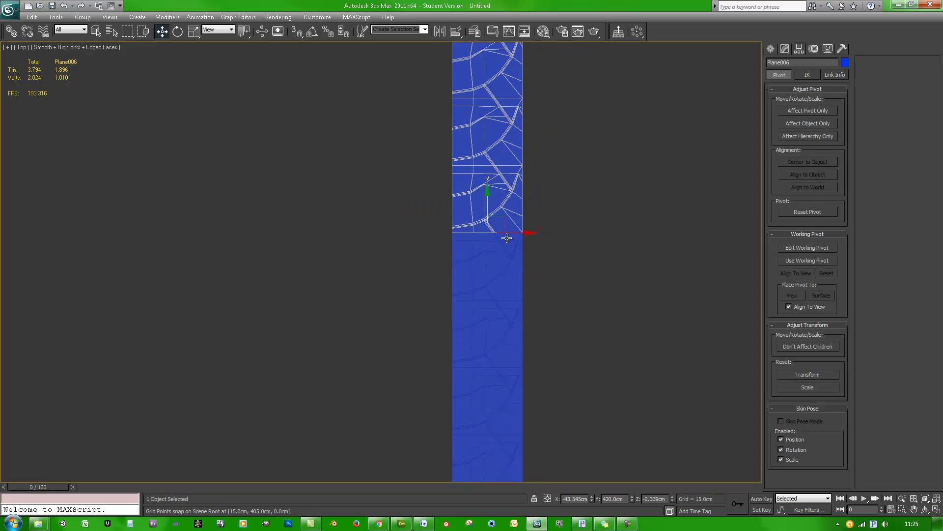
click(784, 48)
click(875, 134)
click(500, 289)
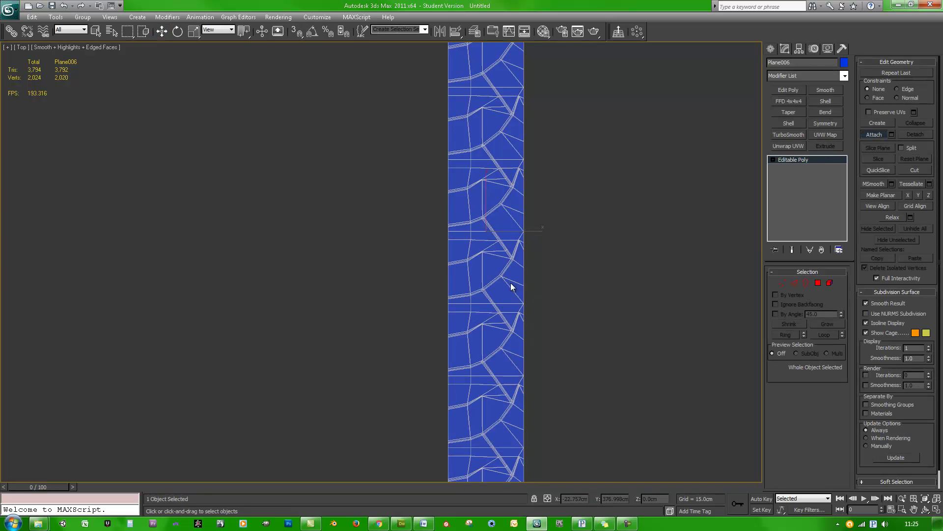
- Weld the overlapping vertices along the seam at Y 420 cm and inspect the full-length strip in perspective
key(1)
key(w)
scroll(510, 246, up, 3)
drag(567, 226, 372, 214)
middle_drag(482, 264, 488, 266)
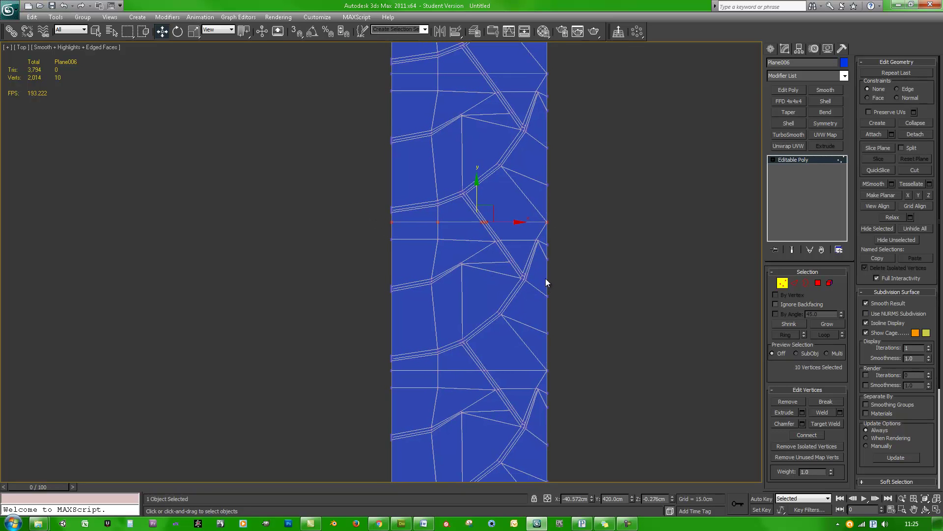
scroll(509, 249, down, 6)
alt+middle_drag(505, 354, 533, 238)
key(p)
key(z)
click(782, 283)
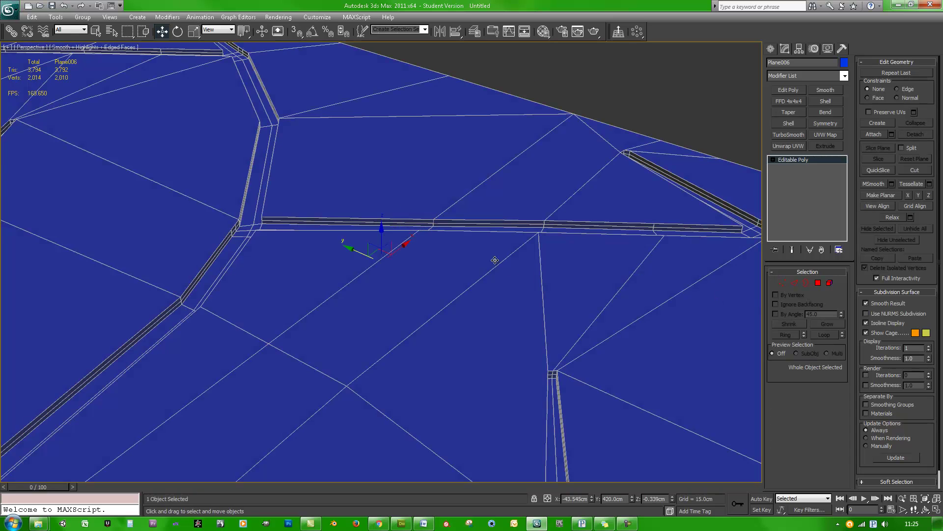
scroll(499, 263, down, 4)
scroll(492, 329, down, 8)
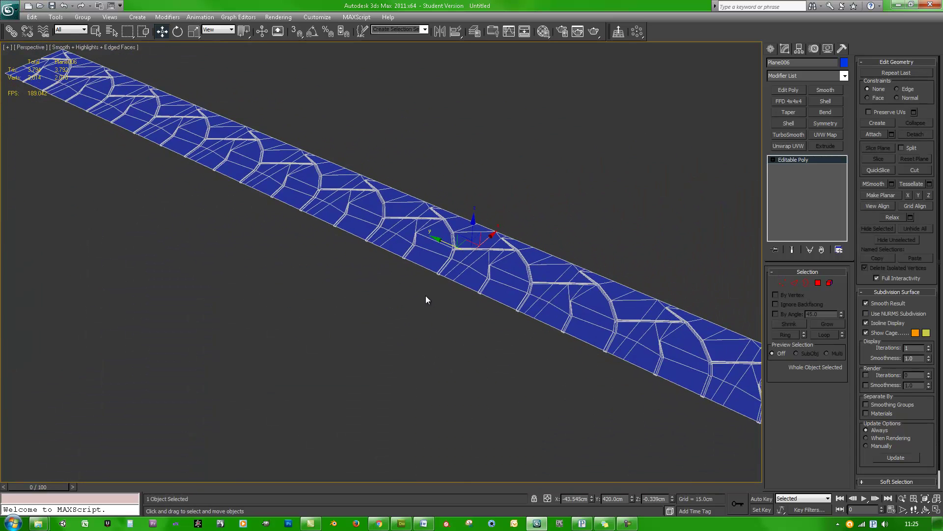
- Snap only the full tread strip's pivot sideways onto its right-hand border at X -12.09 cm
key(t)
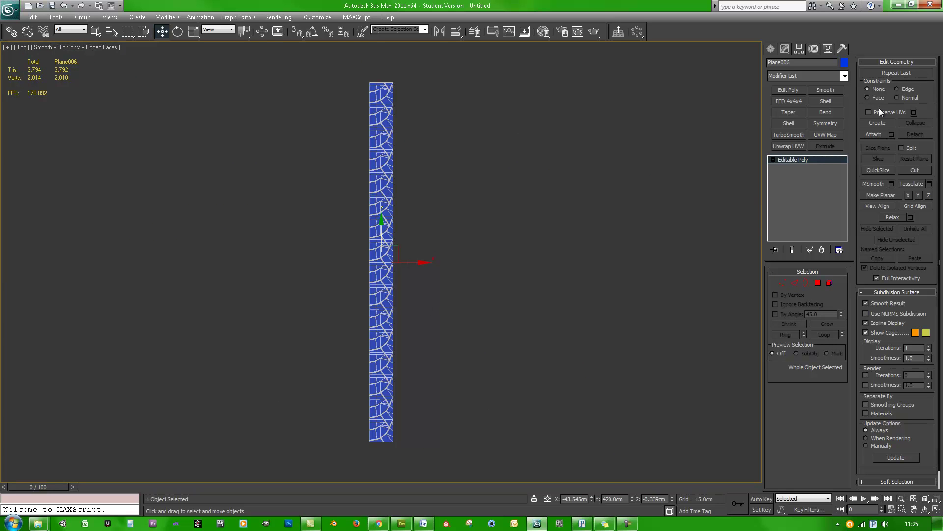
click(798, 49)
click(811, 109)
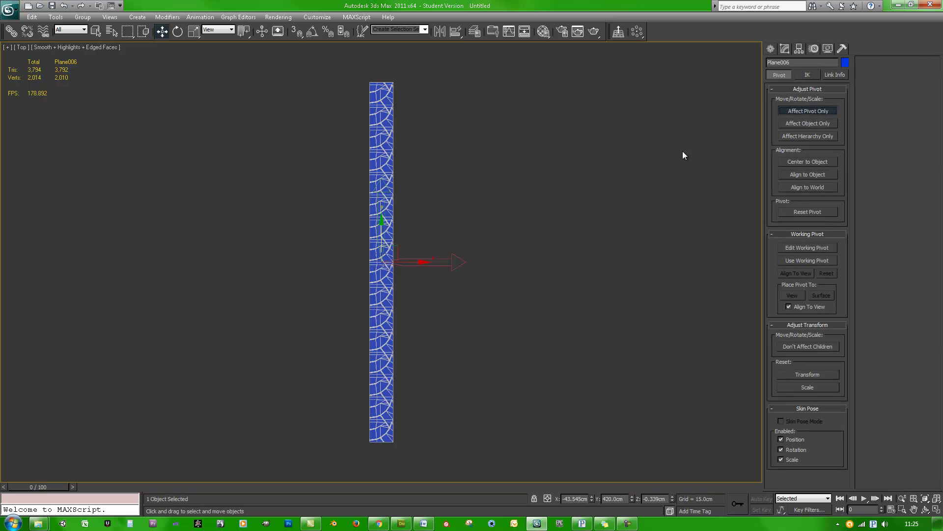
scroll(396, 274, up, 5)
key(s)
drag(342, 231, 384, 234)
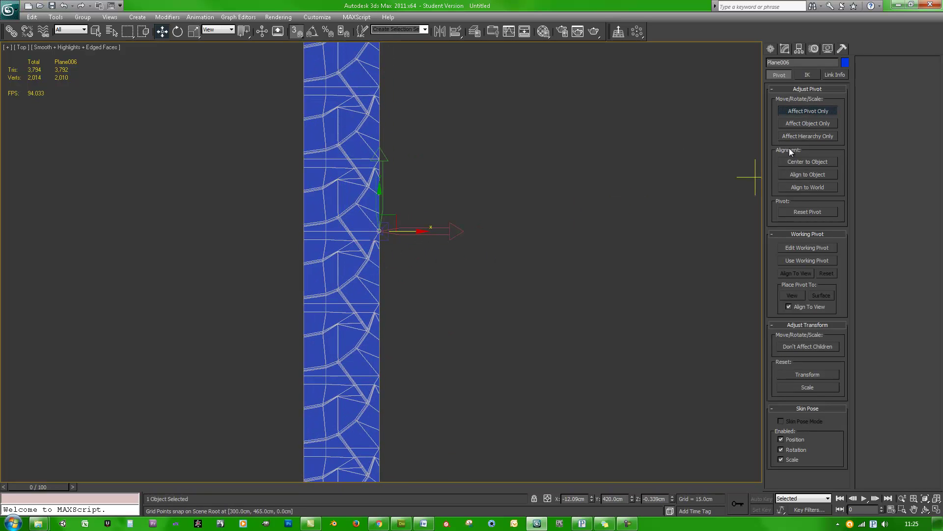
click(809, 111)
- Apply a Symmetry modifier with mirror axis X to the full tread strip
scroll(385, 233, down, 2)
alt+middle_drag(425, 270, 460, 220)
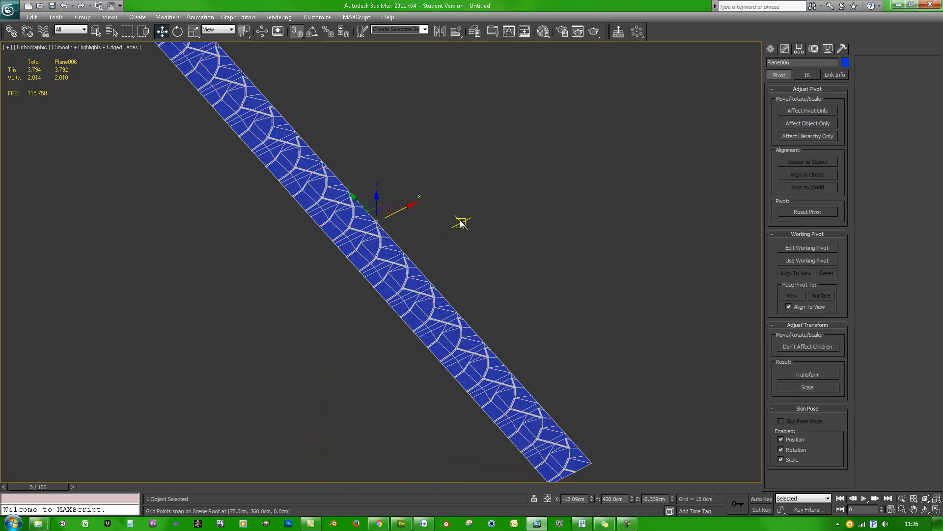
key(p)
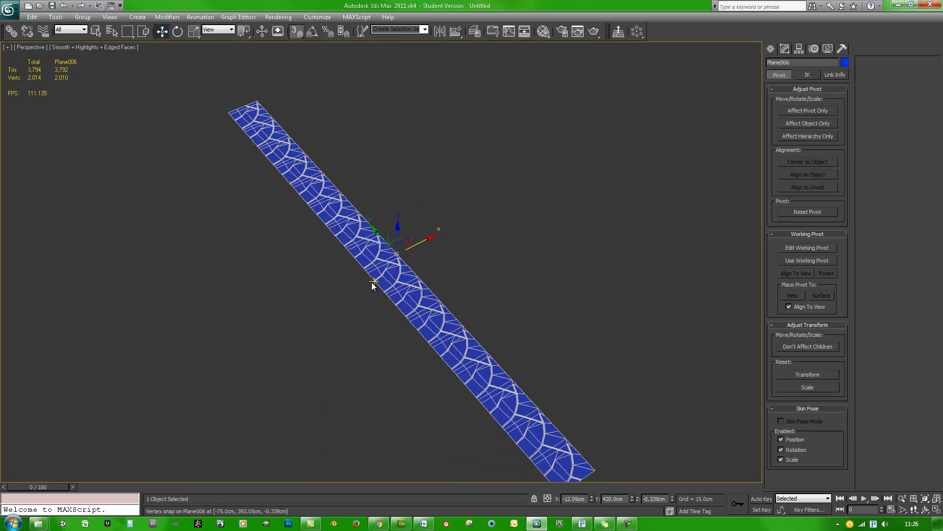
key(F4)
key(F4)
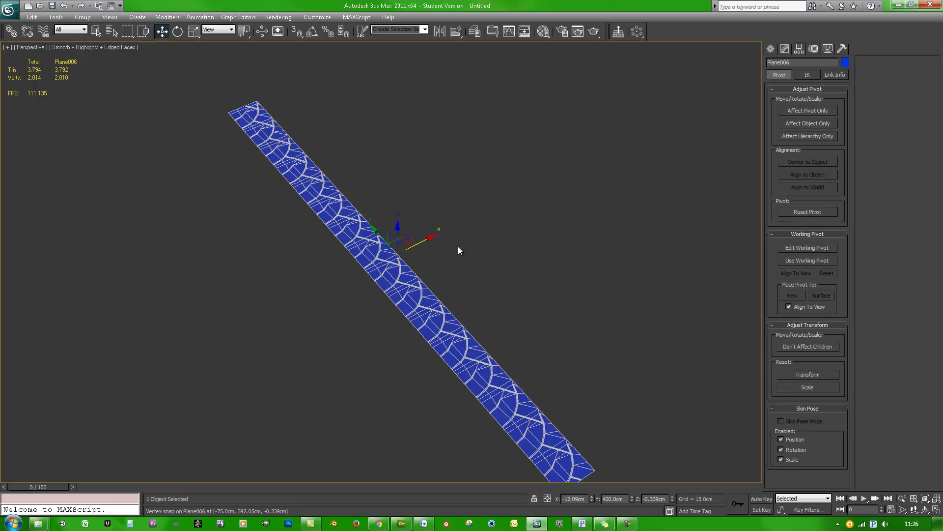
click(785, 48)
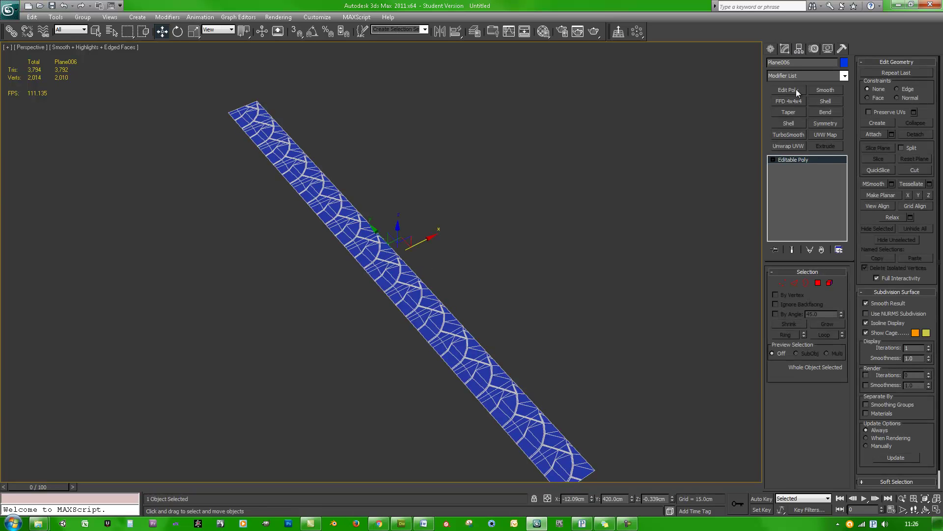
click(825, 123)
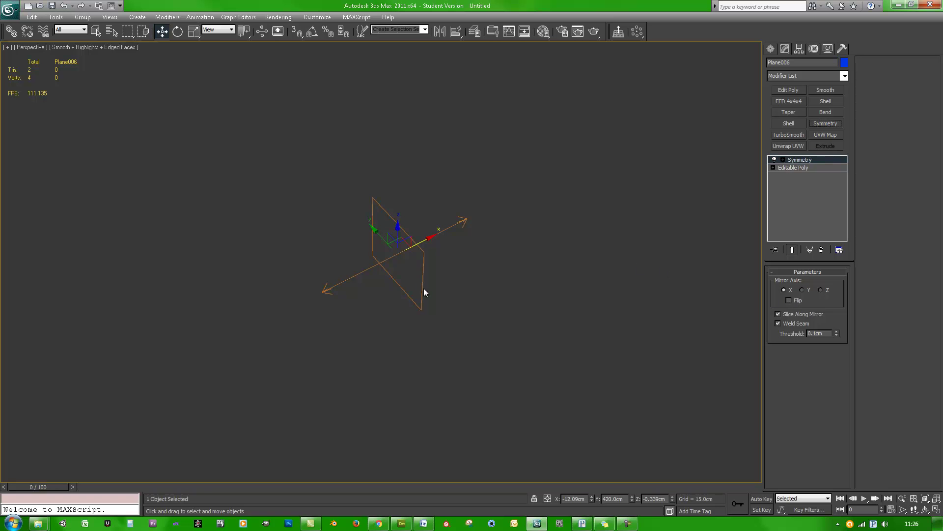
mouse_move(491, 264)
alt+middle_down()
mouse_move(473, 266)
mouse_move(493, 258)
alt+middle_up()
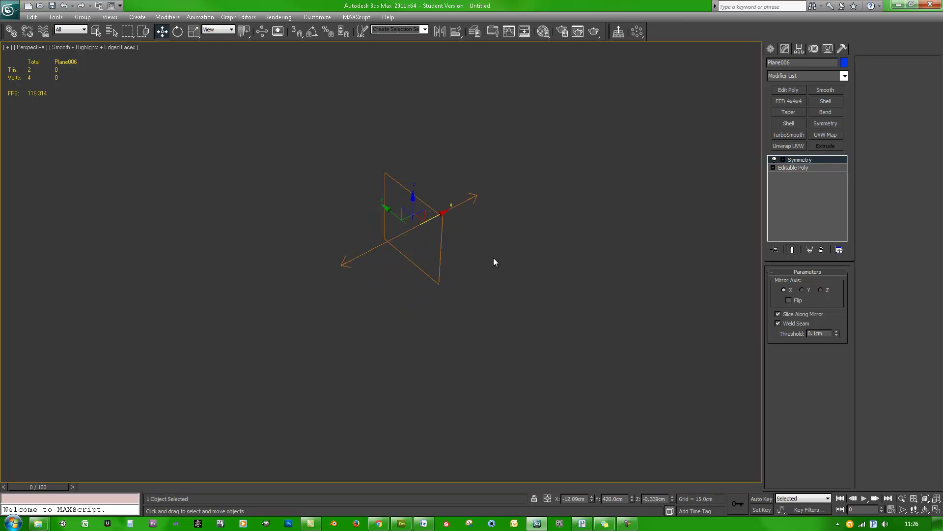
- Flip the Symmetry modifier's mirror direction so the tread strip is mirrored to full width
click(789, 300)
mouse_move(567, 269)
alt+middle_down()
mouse_move(552, 238)
mouse_move(562, 263)
alt+middle_up()
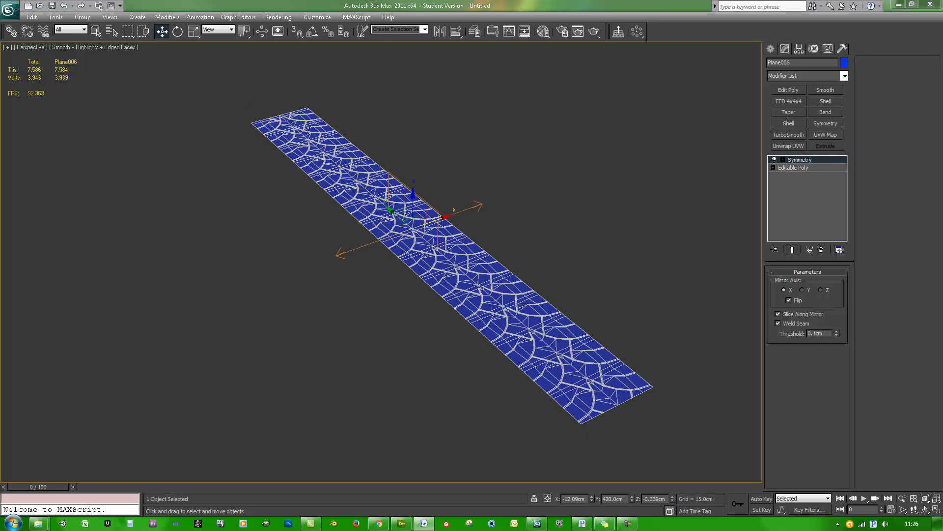
- Add a TurboSmooth modifier with 1 iteration to the mirrored tread strip and turn off the edged faces display
click(797, 135)
alt+middle_drag(649, 234, 648, 240)
key(F4)
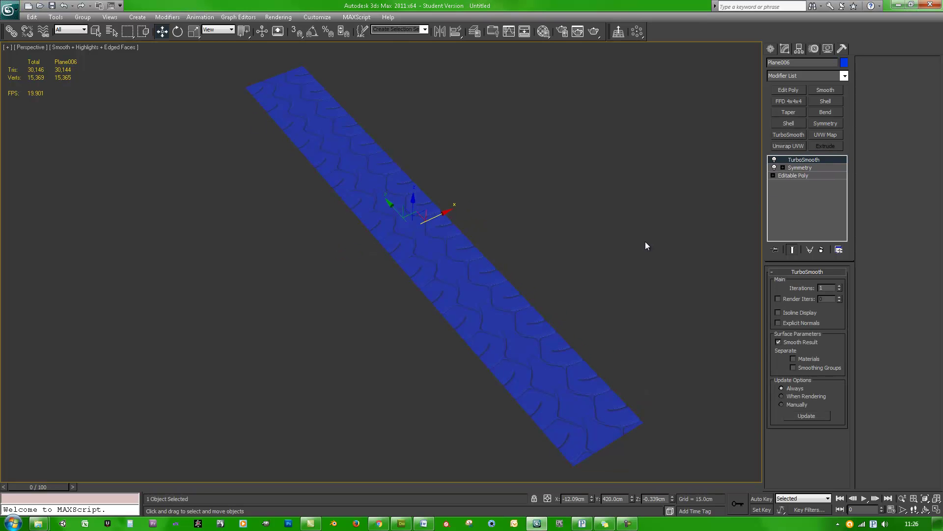
alt+middle_drag(591, 275, 678, 246)
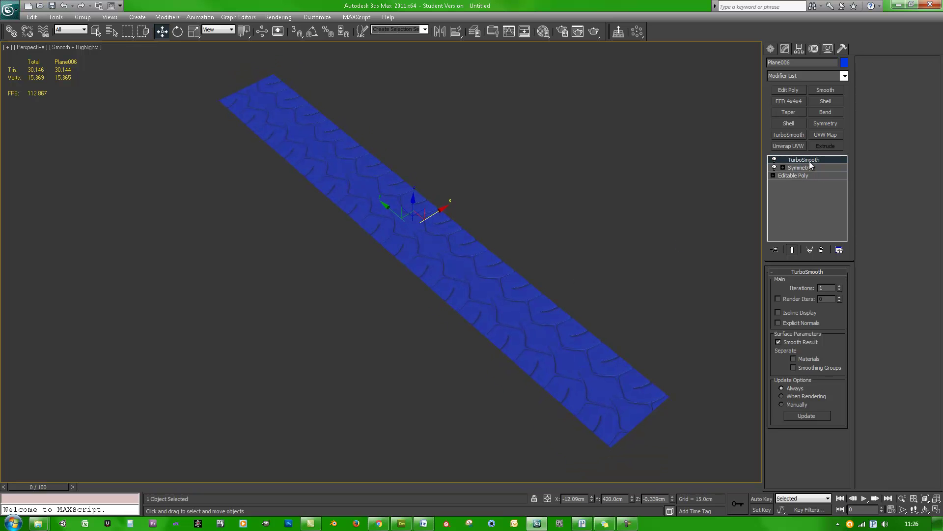
- Disable TurboSmooth and bend the strip into a ring with a Bend modifier: angle 360, direction -90, bend axis Y
click(775, 160)
click(829, 111)
alt+middle_drag(629, 243, 715, 232)
text(360)
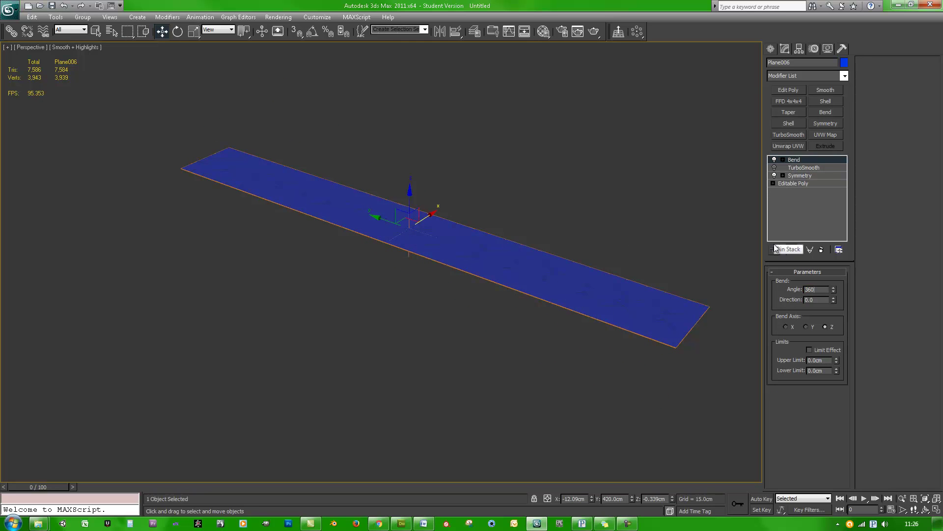
key(Tab)
text(-90)
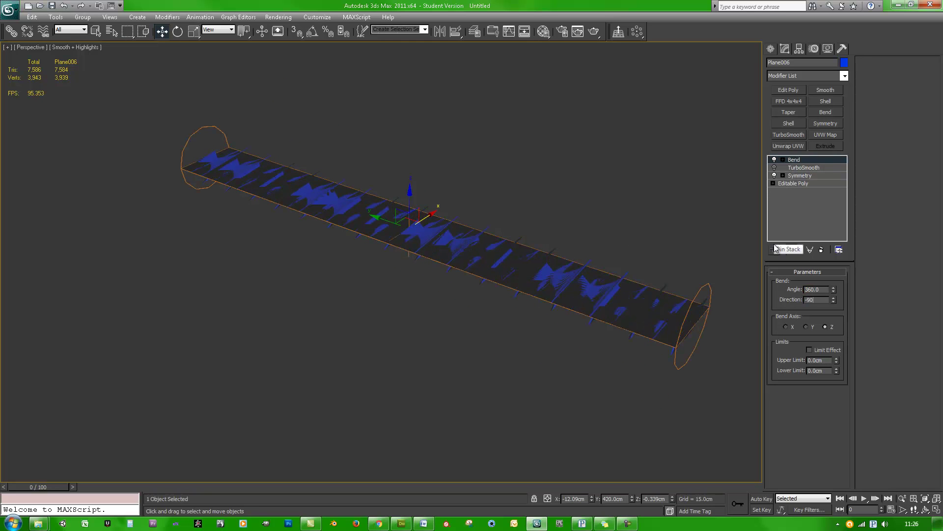
click(806, 327)
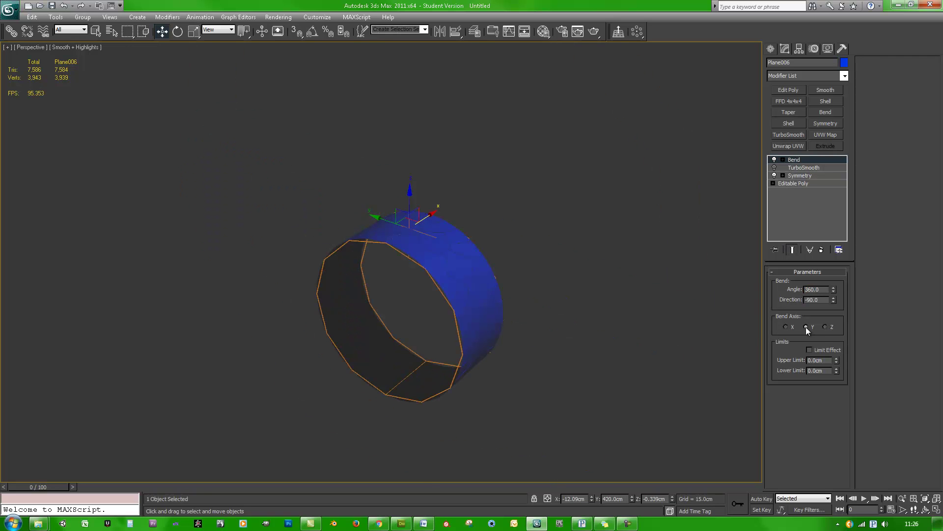
alt+middle_drag(455, 284, 446, 282)
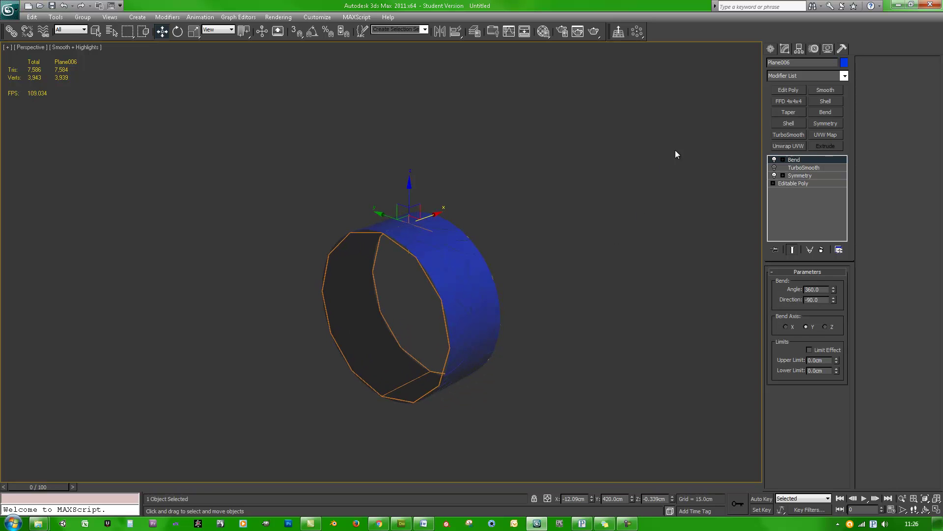
- Add a Stretch modifier on top of the Bend for the tire ring
key(f)
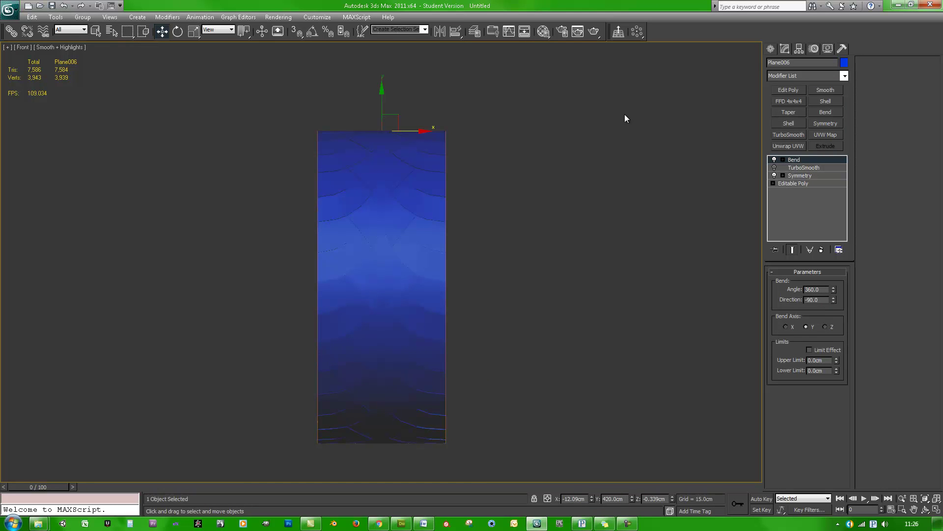
alt+middle_drag(405, 237, 495, 247)
alt+middle_drag(588, 253, 527, 255)
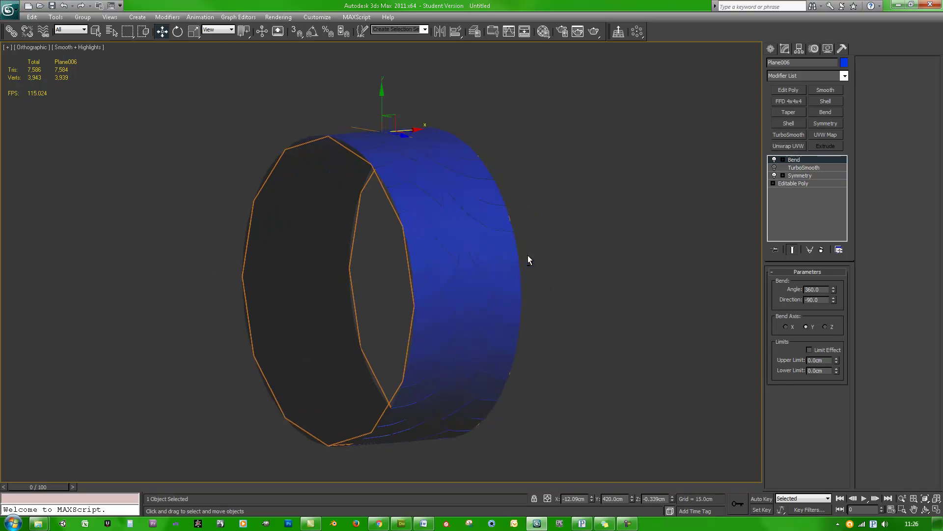
click(809, 76)
scroll(809, 329, down, 15)
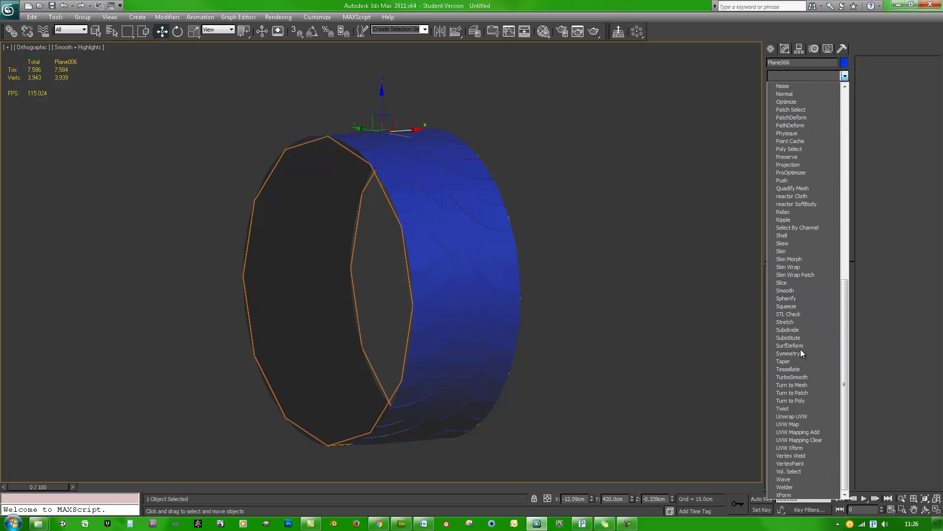
click(800, 322)
alt+middle_drag(570, 269, 640, 239)
- Snap the Stretch modifier's center straight down to the middle of the tire ring at Z -150 cm
click(783, 160)
click(802, 175)
key(l)
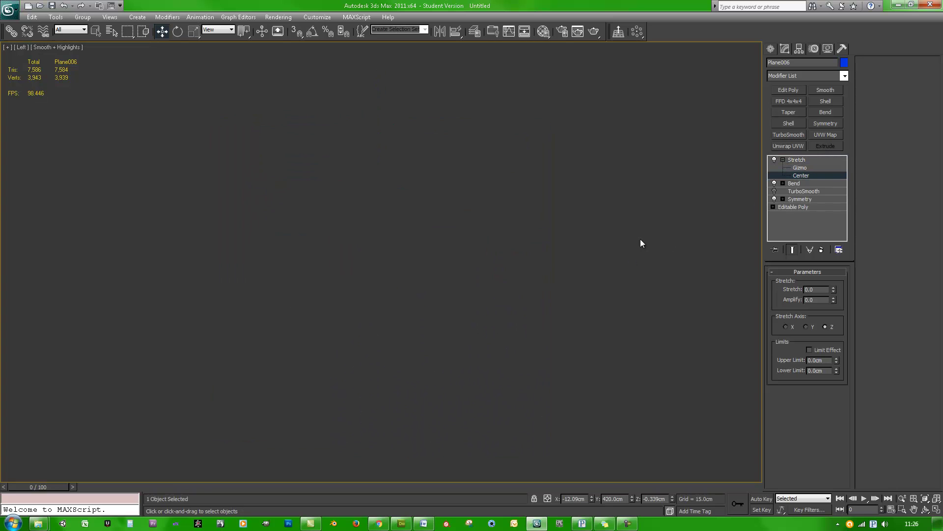
key(g)
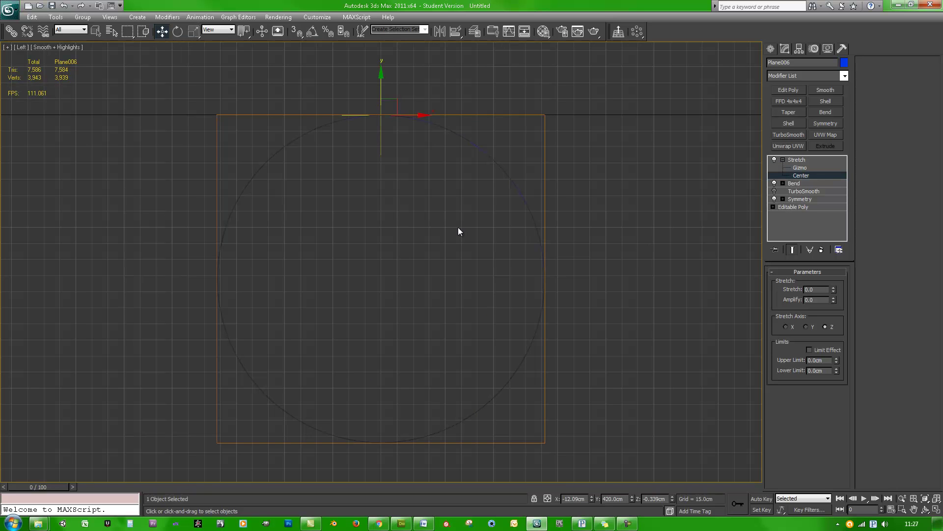
key(s)
mouse_move(387, 106)
mouse_down()
mouse_move(374, 245)
mouse_move(380, 275)
mouse_up()
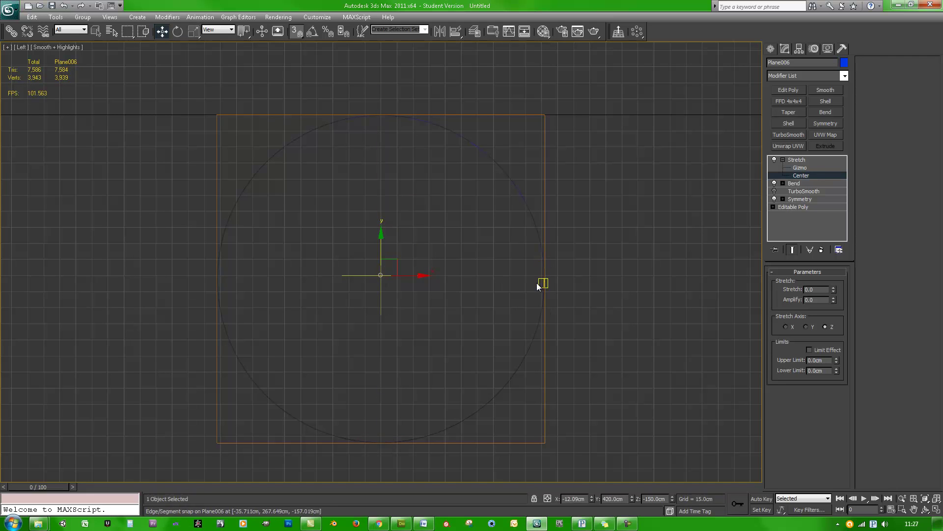
middle_drag(570, 277, 591, 279)
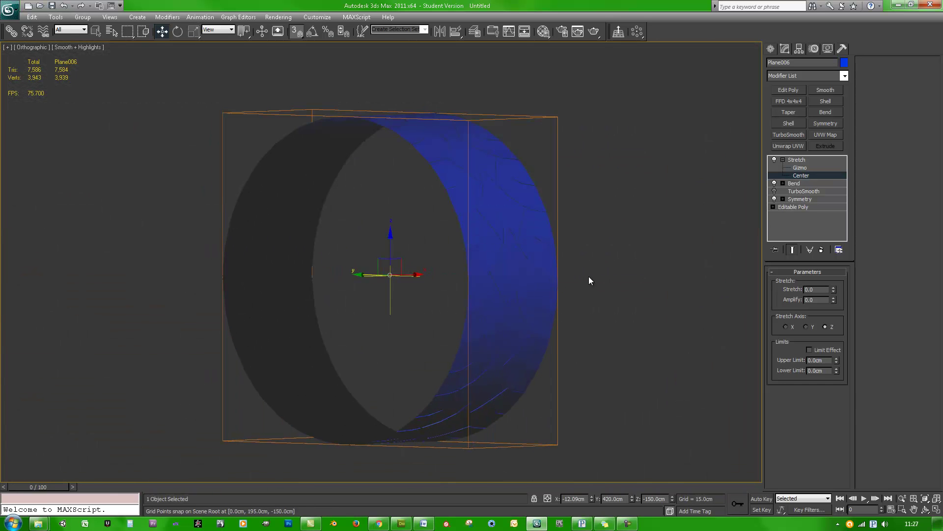
- Turn snapping off and round the tire's profile with a Stretch value of -0.08 along the X axis
key(f)
key(z)
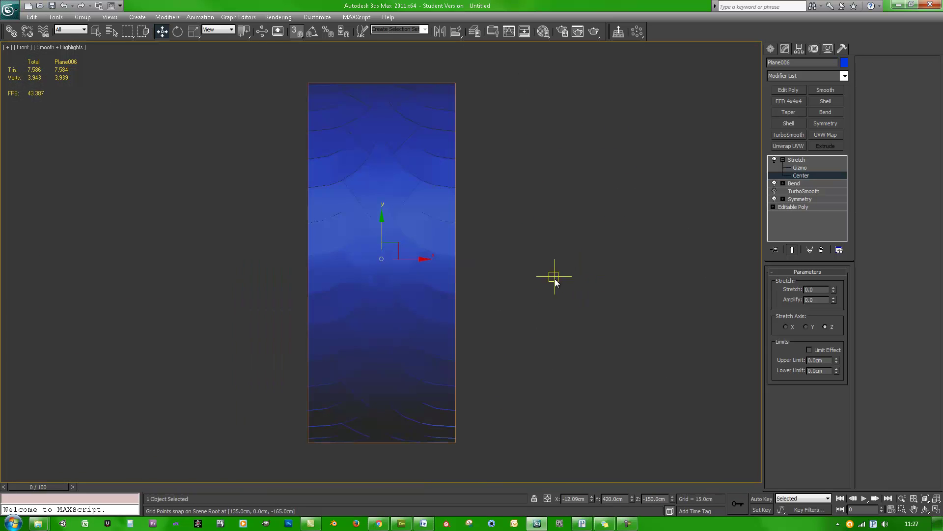
key(s)
drag(834, 288, 834, 297)
right_click(833, 290)
right_click(833, 293)
click(793, 326)
alt+middle_drag(511, 292, 647, 258)
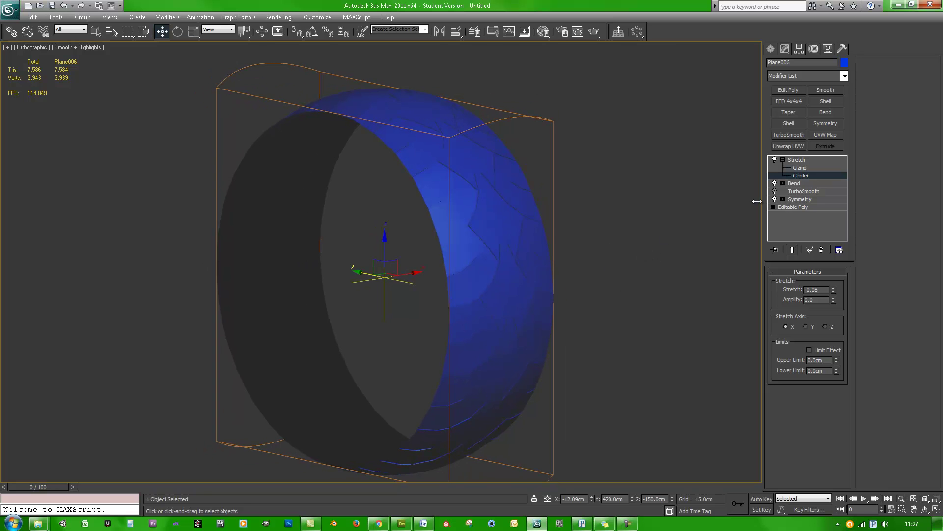
- Re-enable the TurboSmooth modifier beneath the Bend and check the tire's tread in perspective
click(775, 191)
alt+middle_drag(685, 248, 672, 251)
key(p)
alt+middle_drag(566, 271, 573, 270)
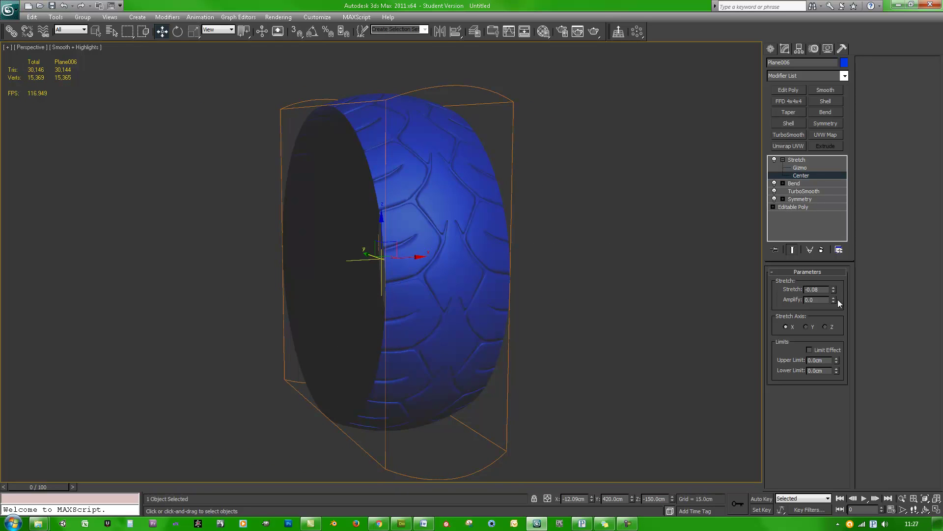
- Set the TurboSmooth iterations to 2, deselect the tire and inspect the smoothed tread
click(804, 191)
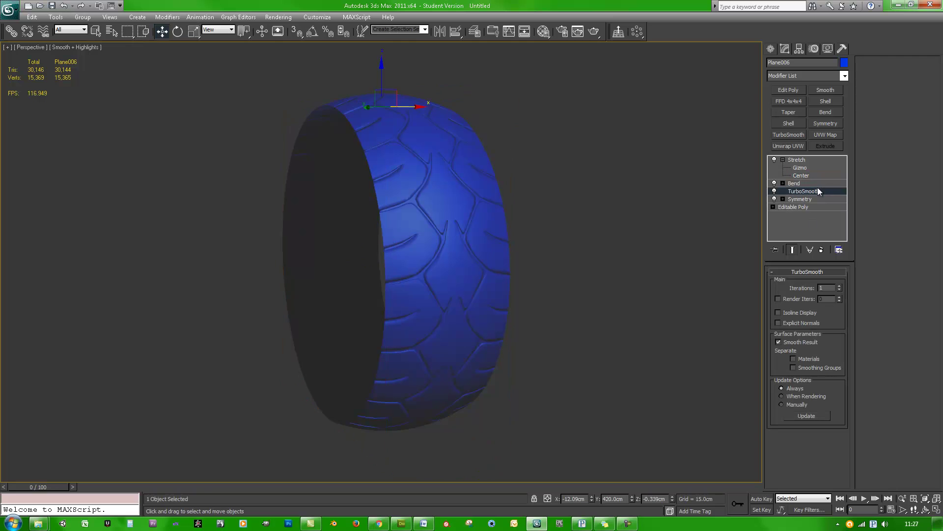
click(840, 286)
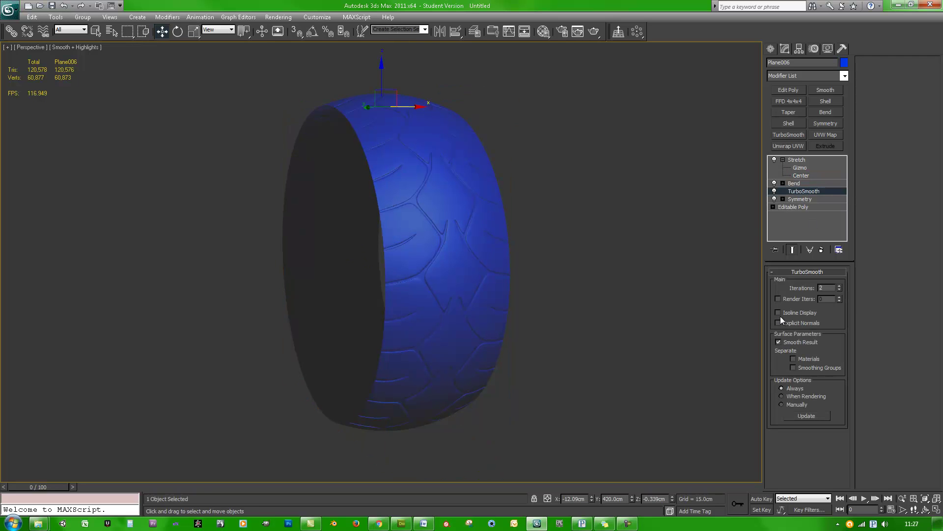
alt+middle_drag(588, 280, 516, 280)
click(596, 239)
alt+middle_drag(595, 239, 512, 266)
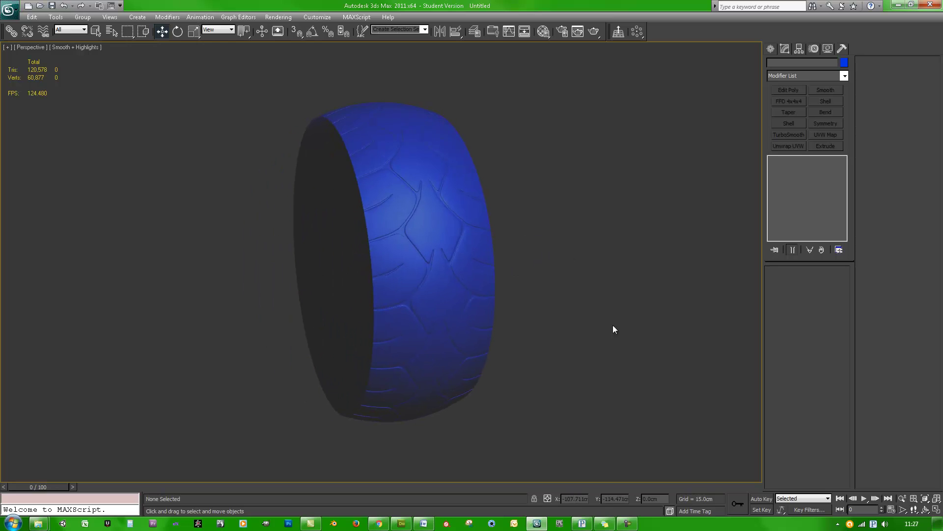